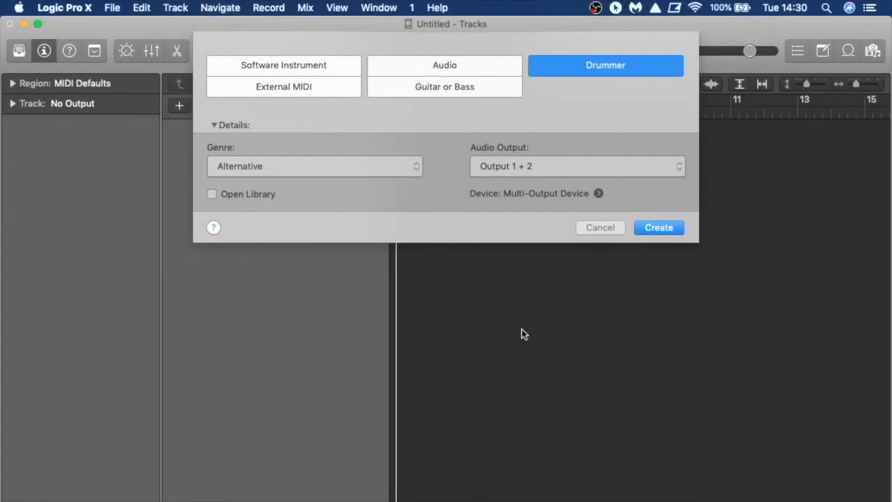
left_click(521, 330)
left_click(524, 333)
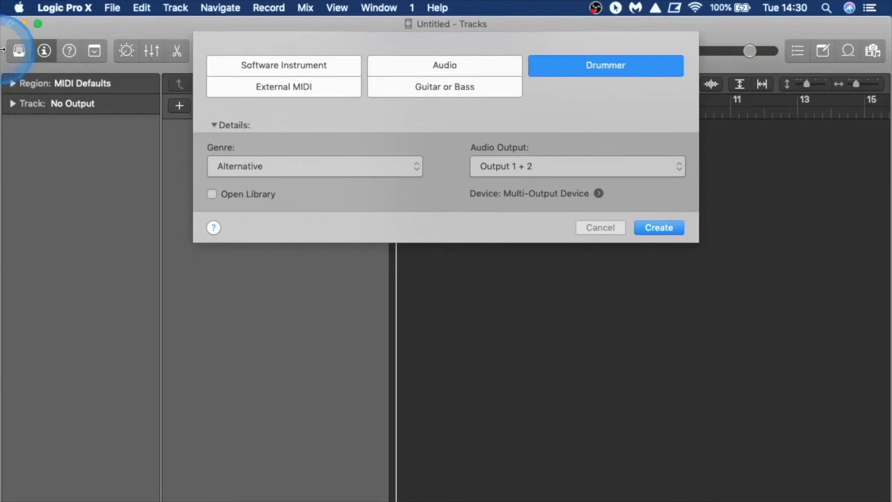
left_click(54, 14)
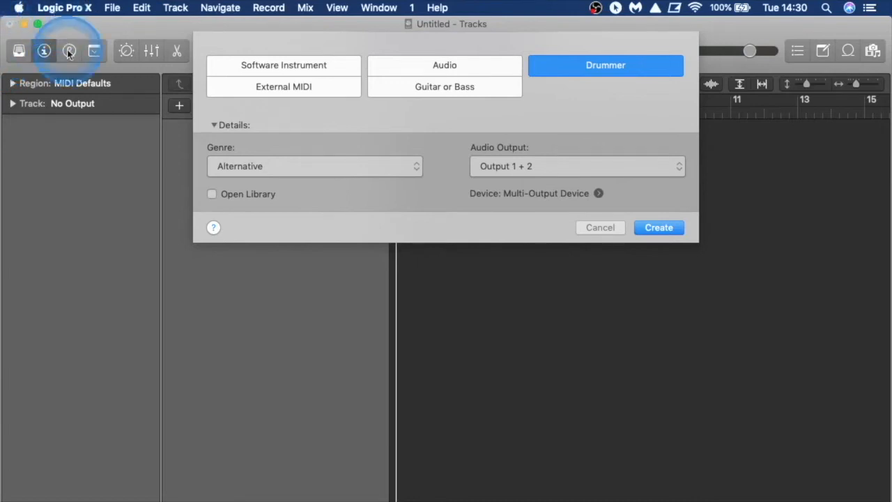
left_click(420, 161)
left_click(622, 92)
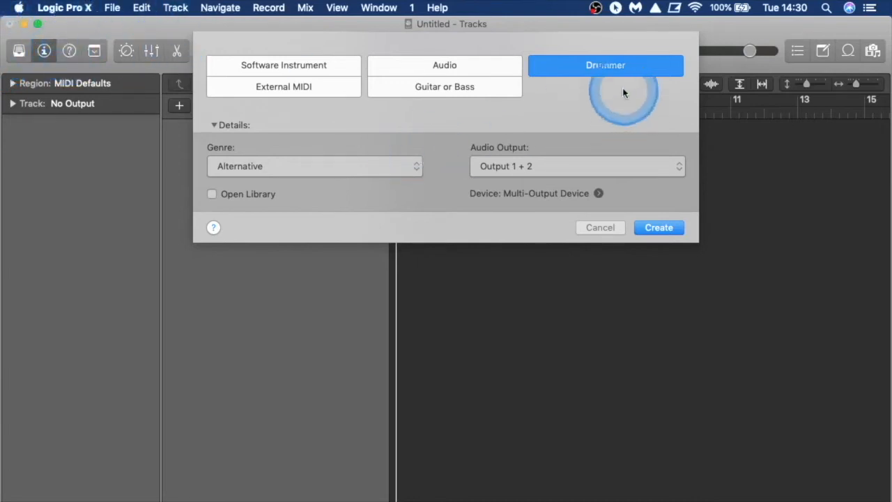
- Create a Drummer track with the Alternative genre
left_click(214, 126)
left_click(215, 126)
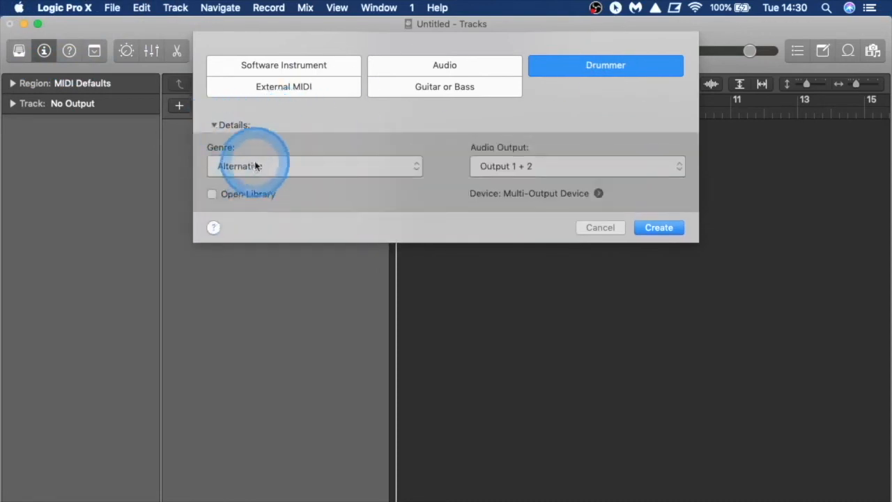
left_click(255, 165)
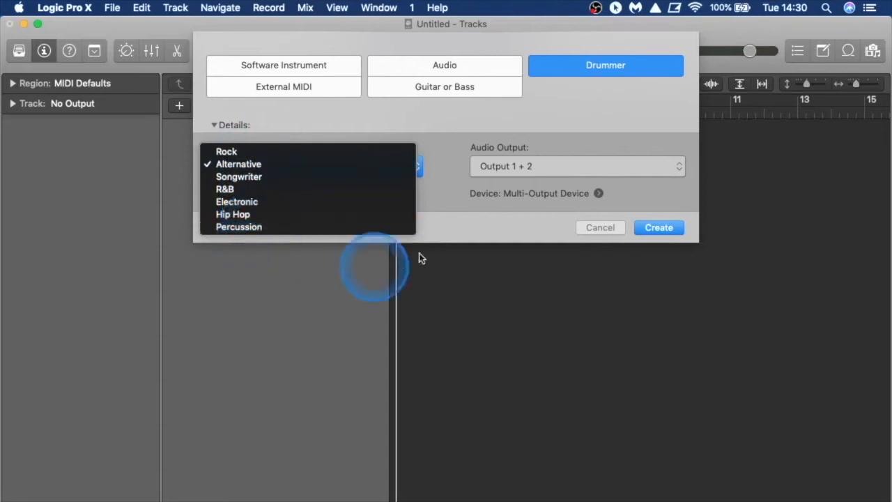
left_click(340, 164)
left_click(671, 227)
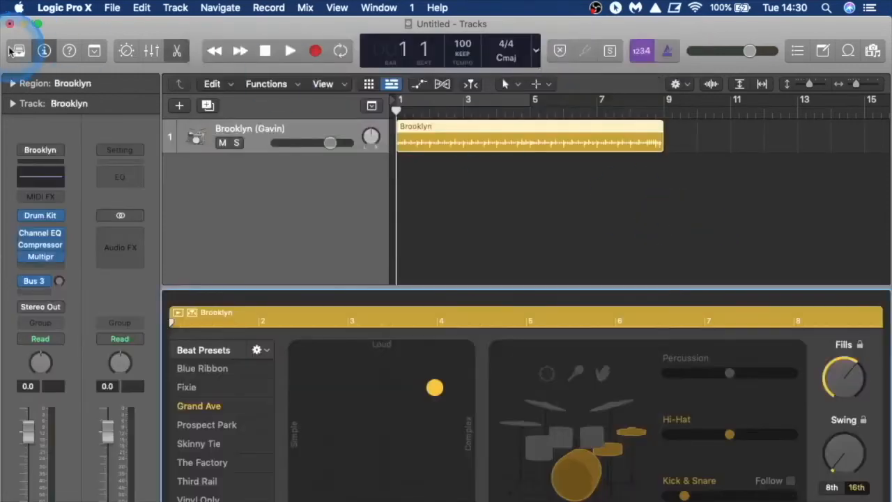
- Show the Library with the available drummers and sounds for the new track
left_click(18, 55)
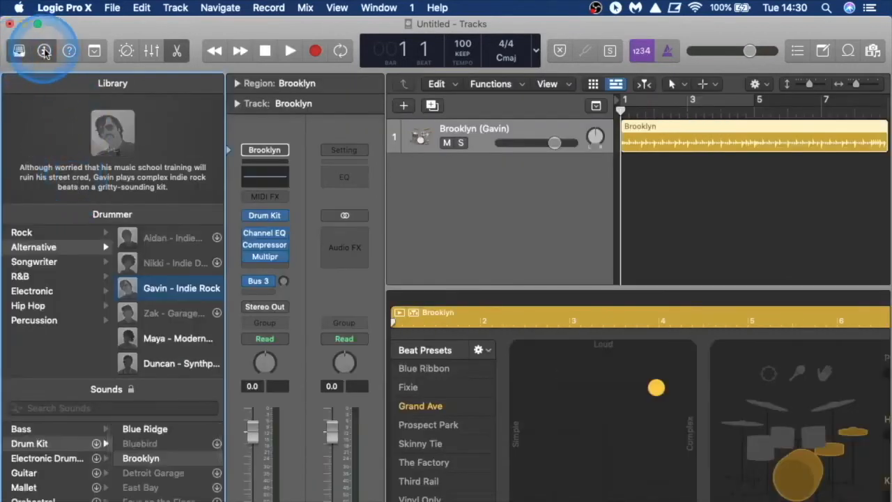
left_click(19, 53)
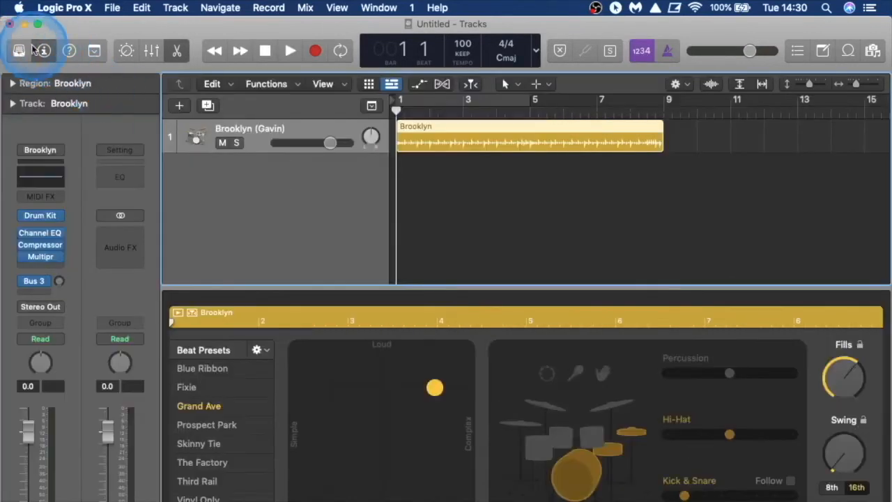
left_click(19, 53)
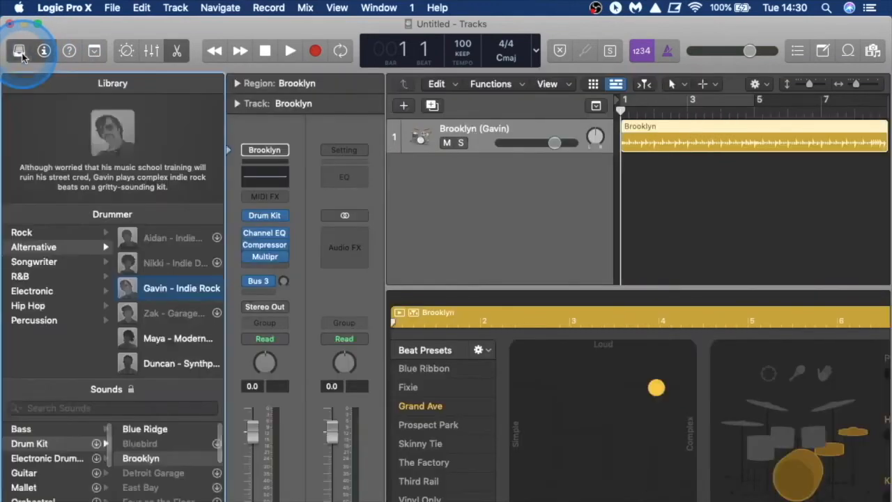
- Assign the Rock drummer Kyle - Pop Rock to the track and audition the beat
left_click(37, 233)
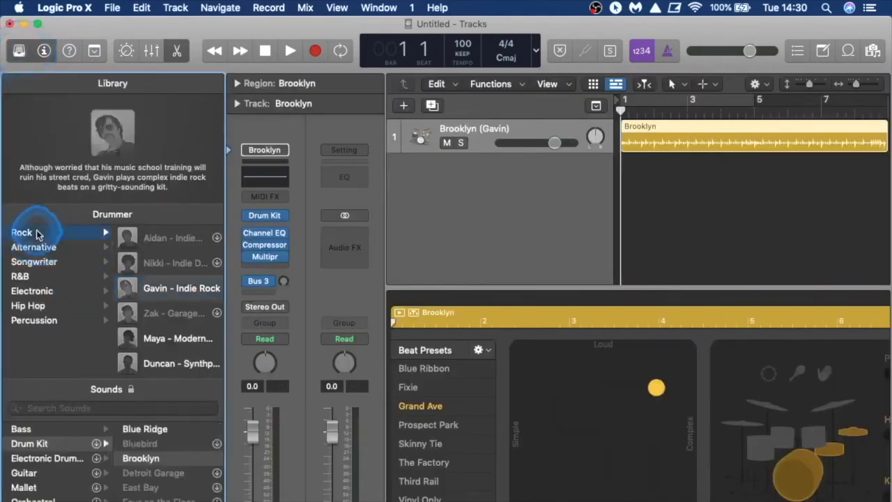
left_click(147, 242)
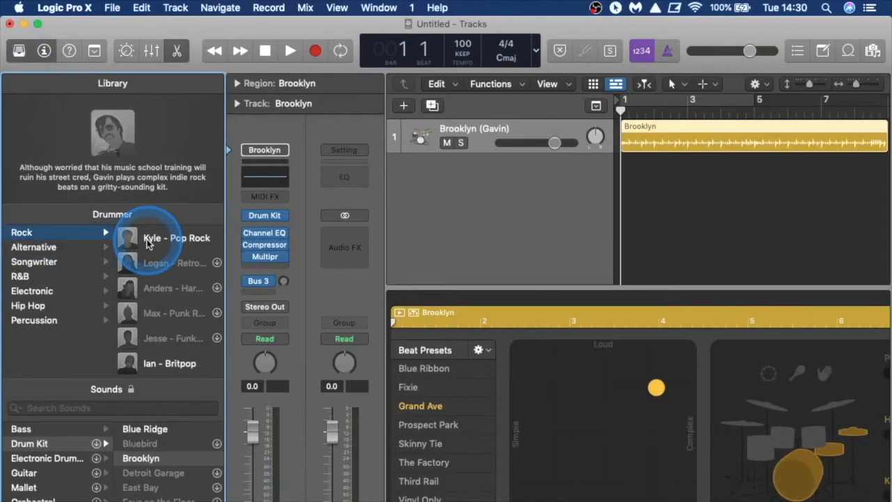
left_click(148, 243)
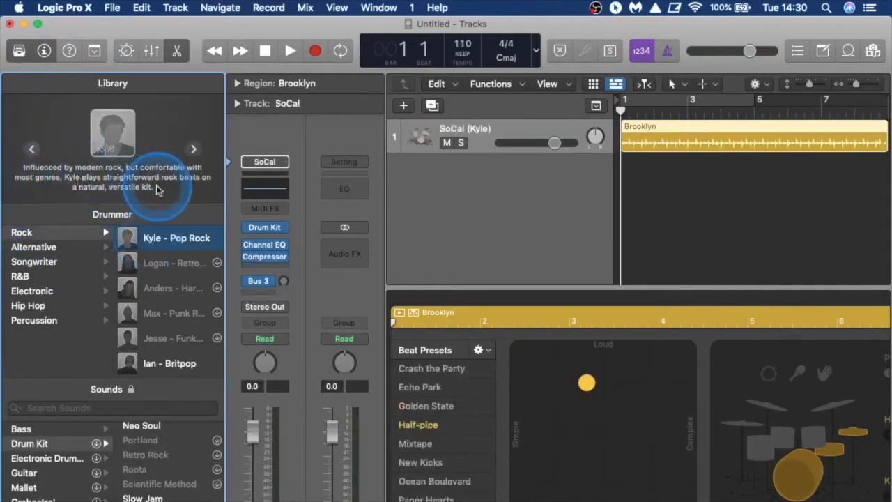
left_click(170, 363)
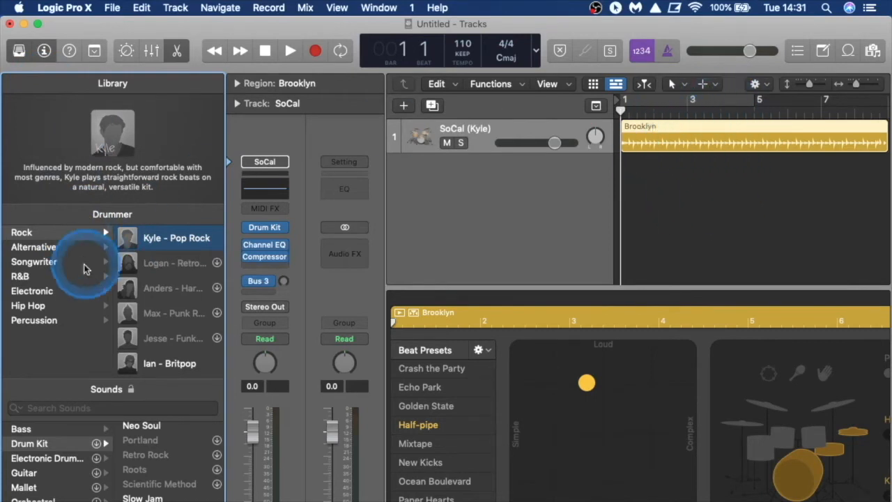
left_click(128, 242)
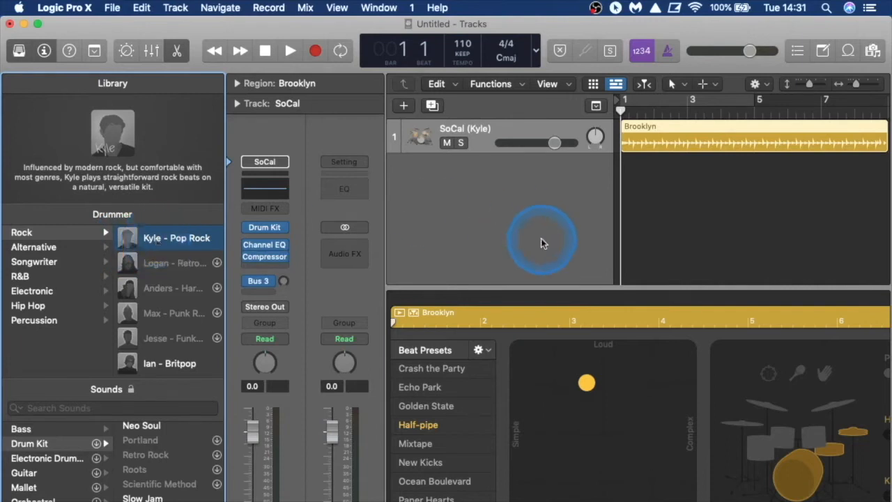
key("space")
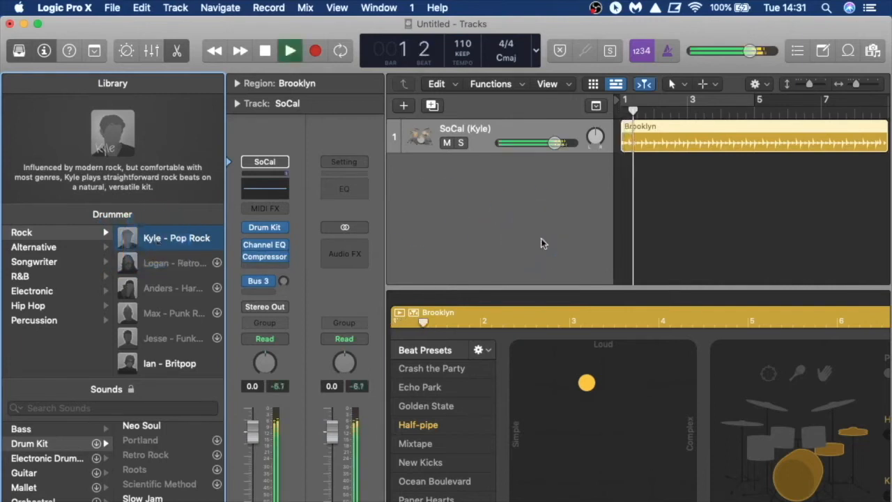
key("space")
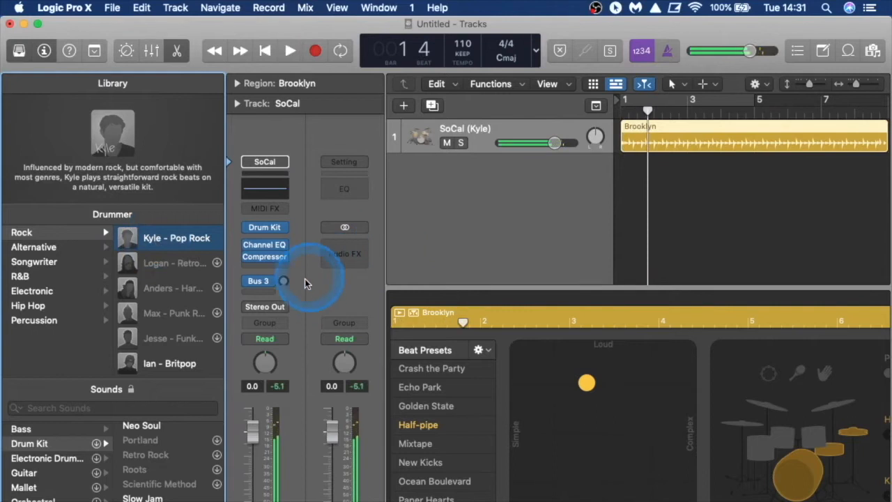
- Change the track's drummer to Ian - Britpop in the Rock category and audition the beat
left_click(178, 366)
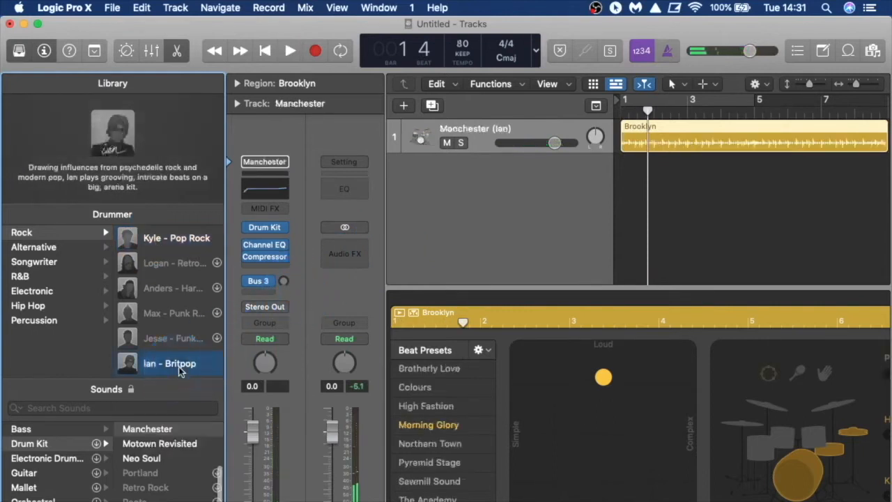
key("space")
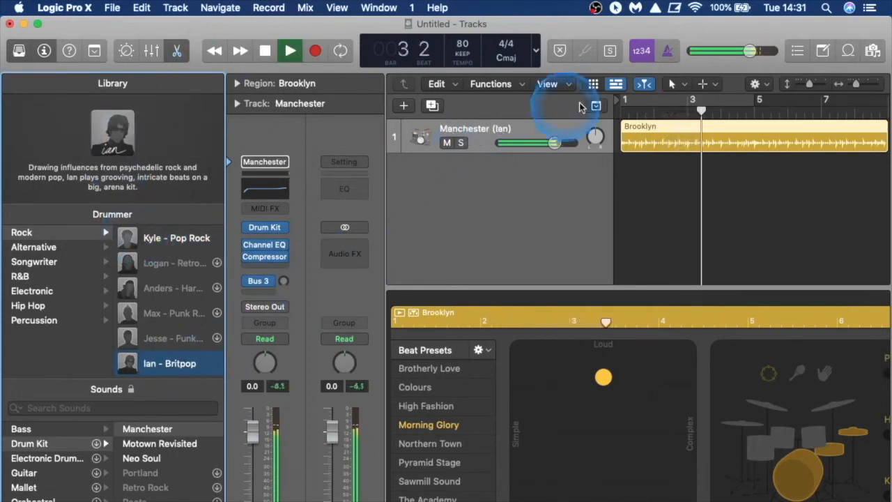
key("space")
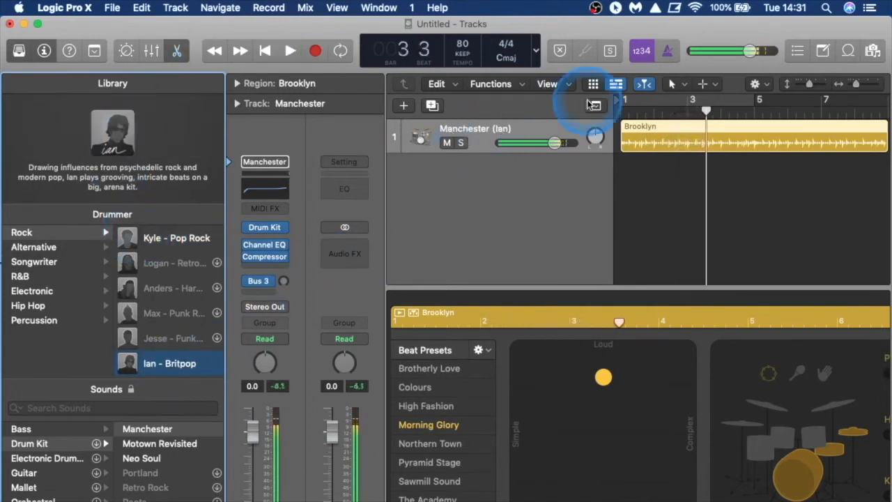
- Assign the Electronic drummer Leah - Tech House to the track and audition the beat with cycle playback turned on
left_click(21, 276)
left_click(31, 290)
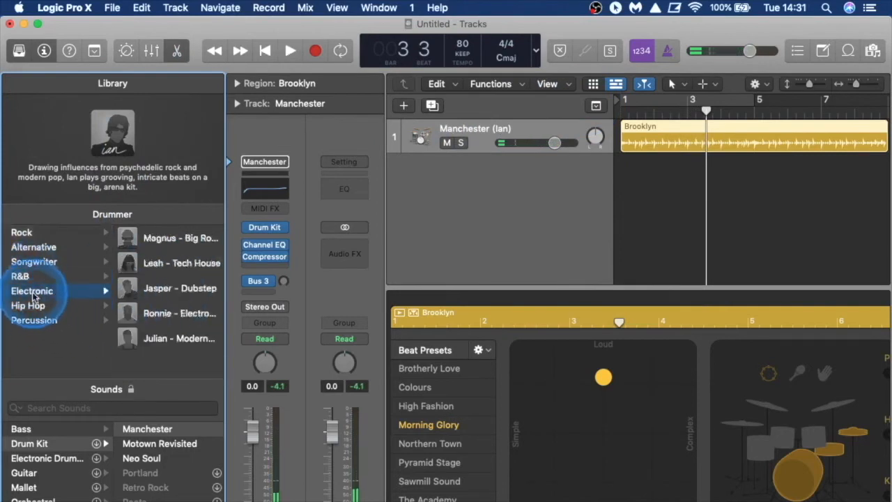
left_click(167, 264)
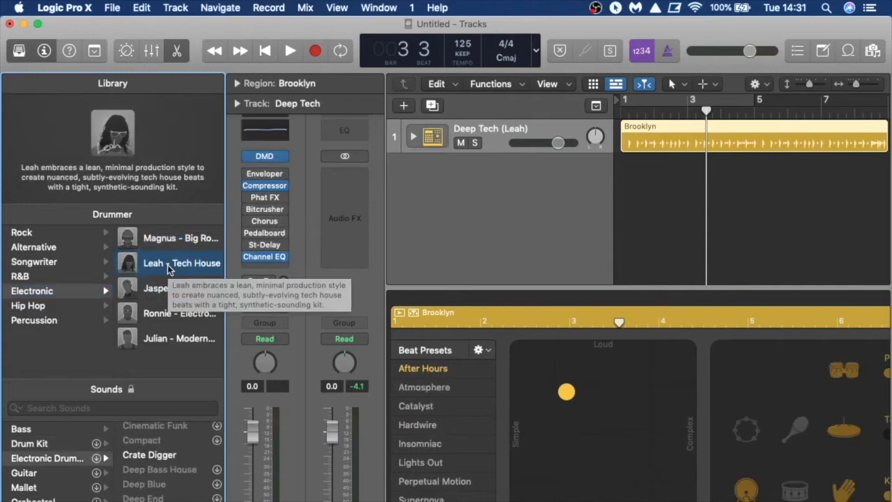
key("space")
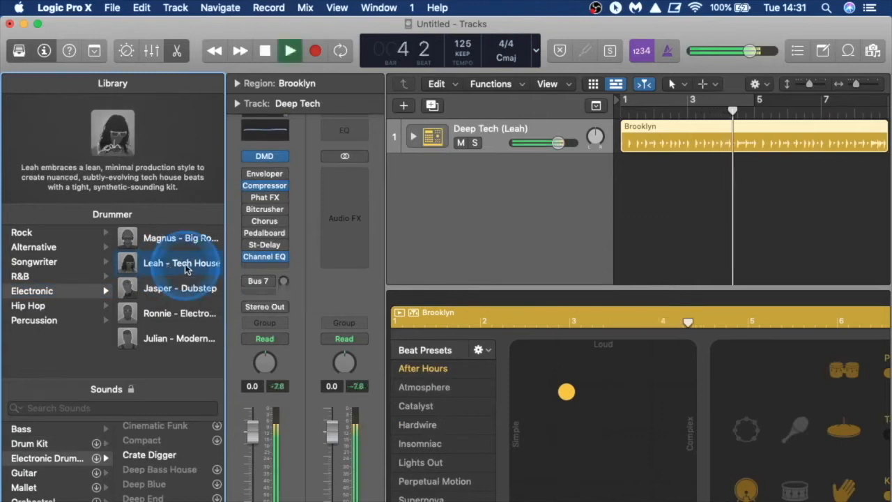
key("c")
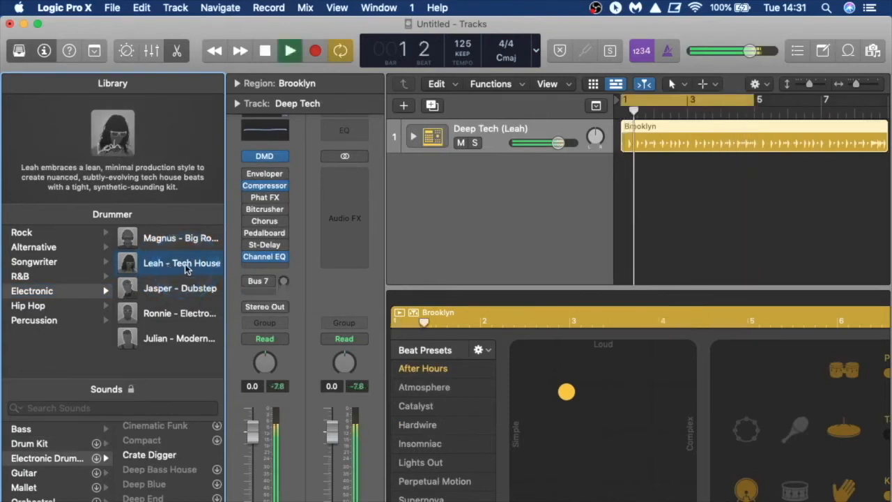
key("space")
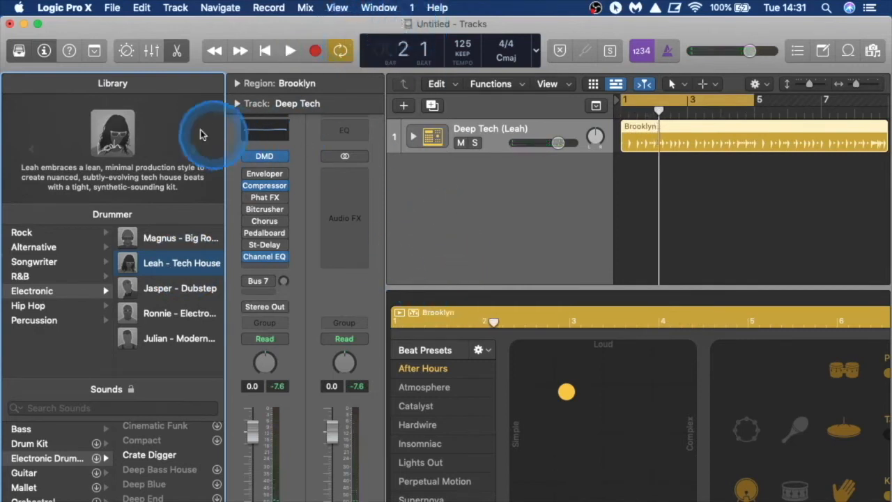
- Hide the inspector and the Library, keeping the Drummer Editor open below the track
left_click(41, 54)
key("e")
key("e")
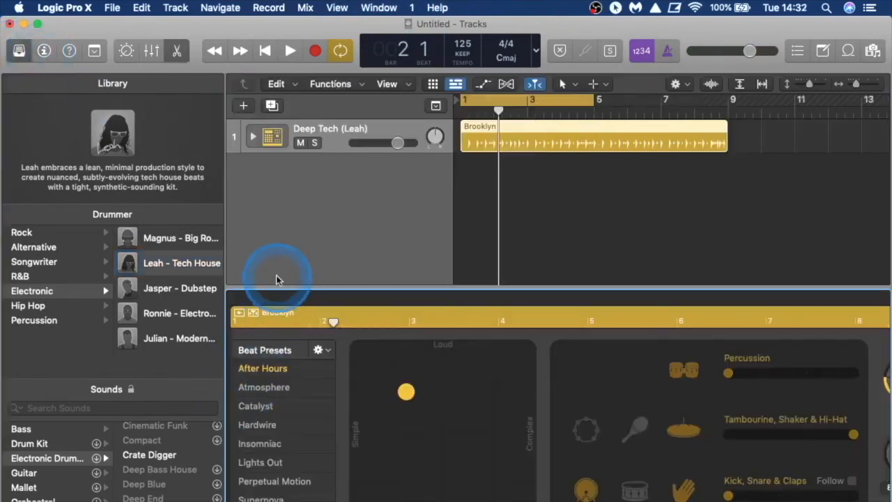
left_click(18, 52)
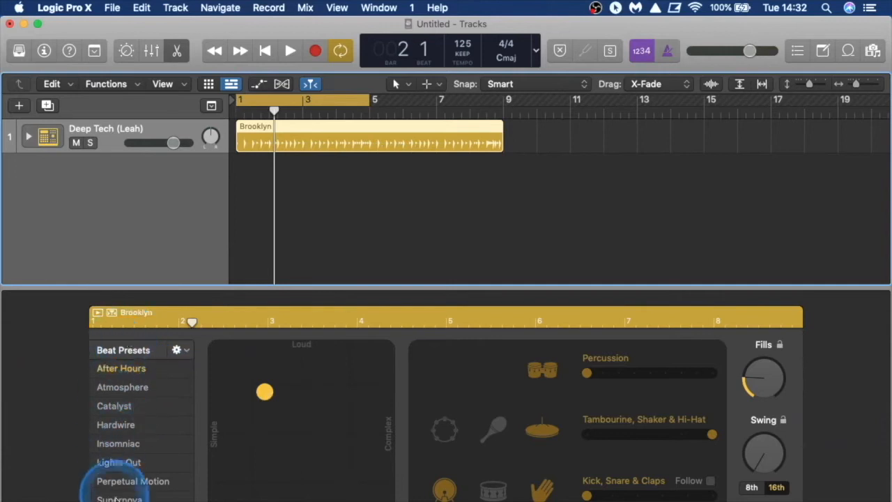
- Try the Atmosphere, Hardwire and Insomniac beat presets and audition Insomniac
left_click(112, 389)
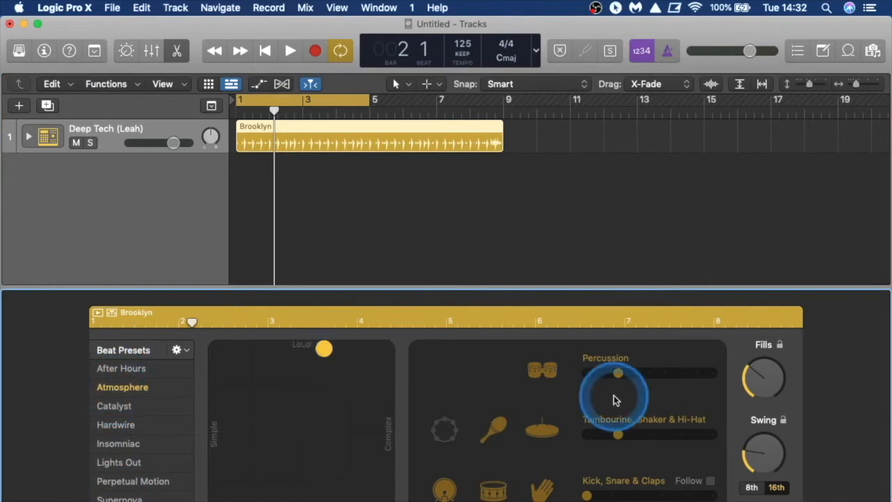
left_click(115, 424)
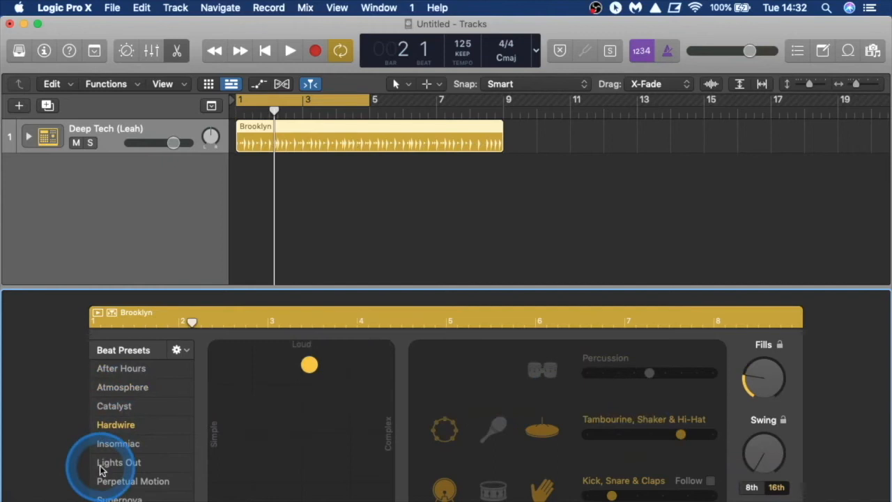
left_click(110, 448)
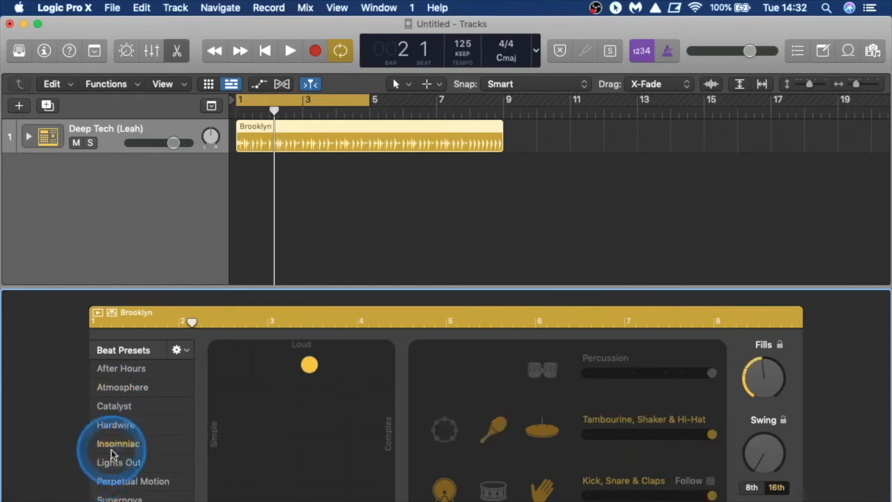
key("space")
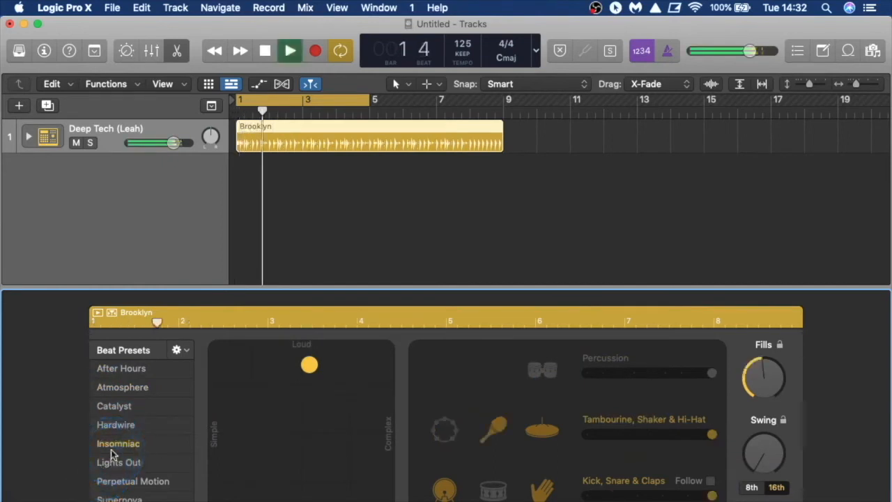
key("space")
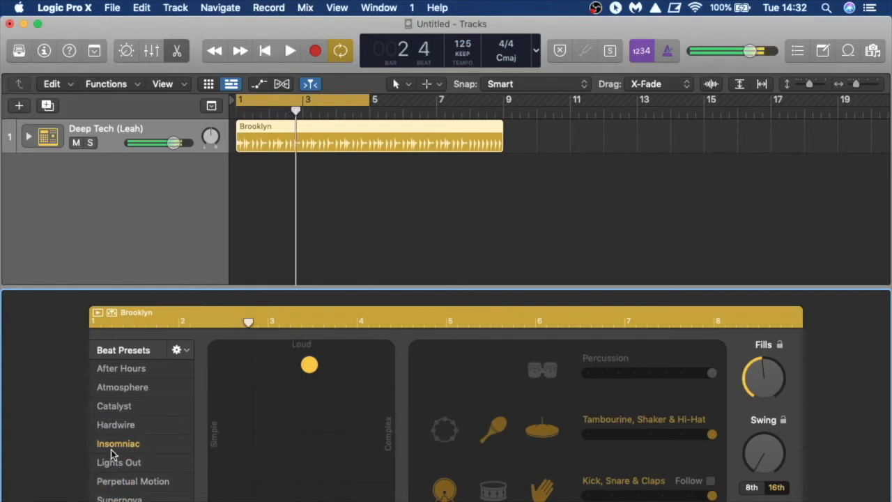
- Apply and audition the Supernova beat preset, and move its puck toward the simple and softer side of the XY pad
left_click(120, 496)
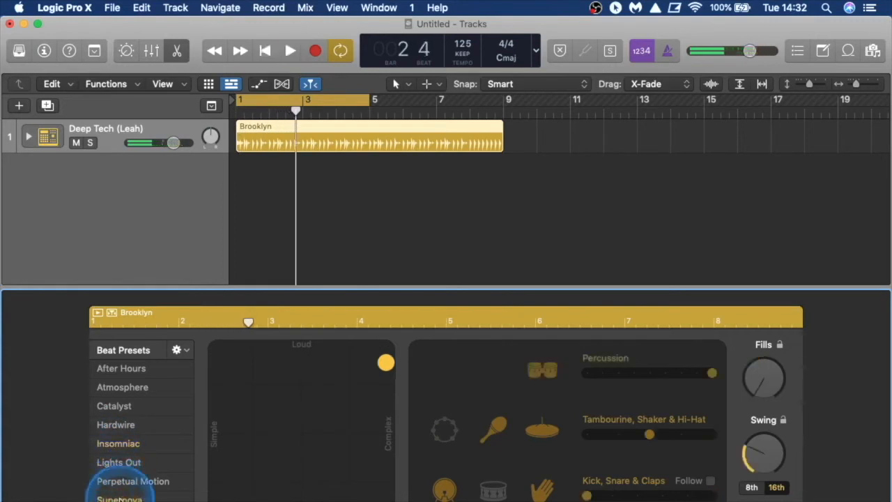
key("space")
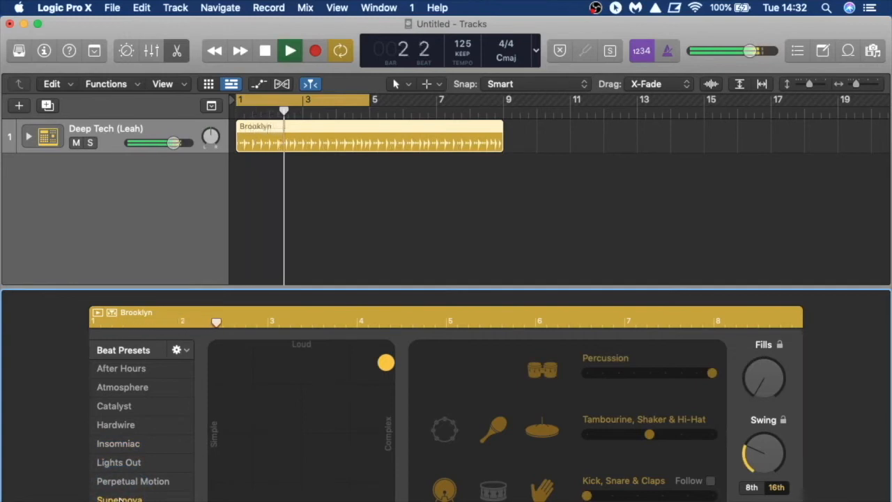
key("space")
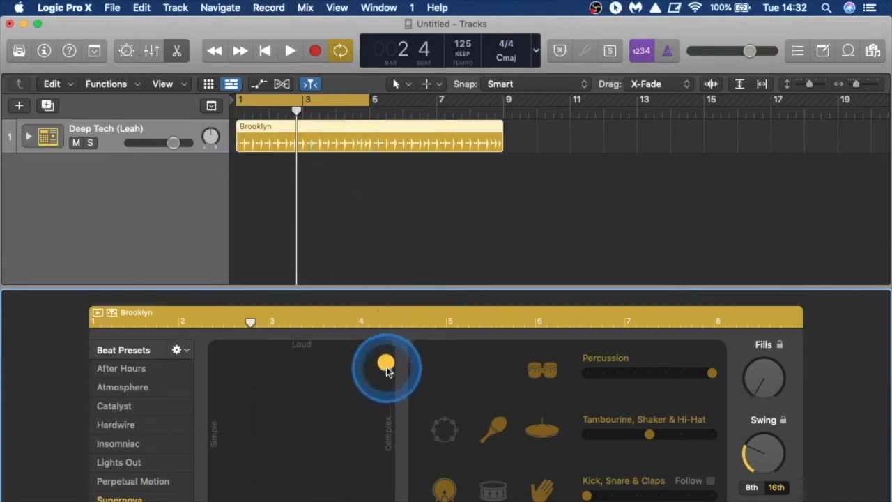
left_click_drag(388, 371, 276, 443)
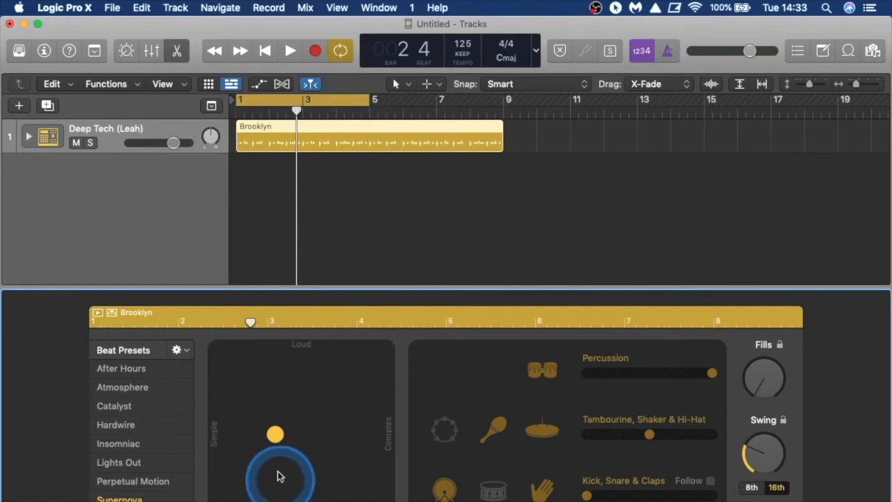
- Move the Supernova puck to the simple, loud corner of the XY pad and switch to the Perpetual Motion beat preset
left_click_drag(275, 441, 216, 352)
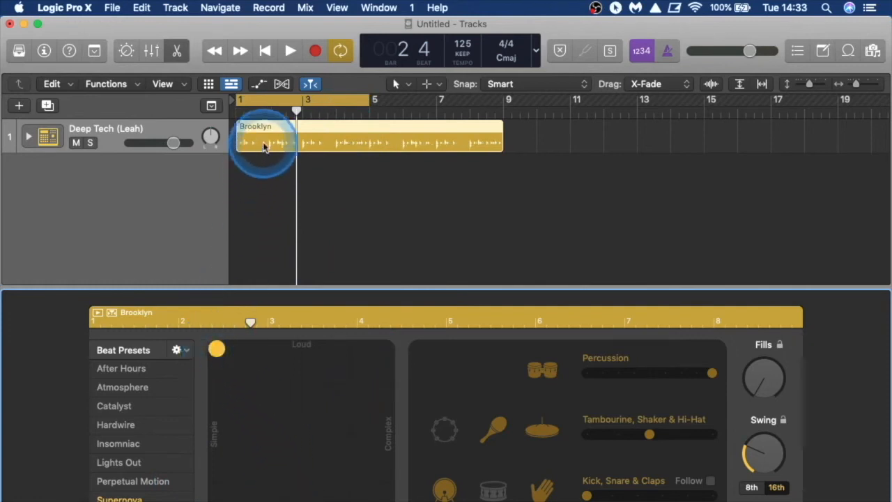
left_click(133, 487)
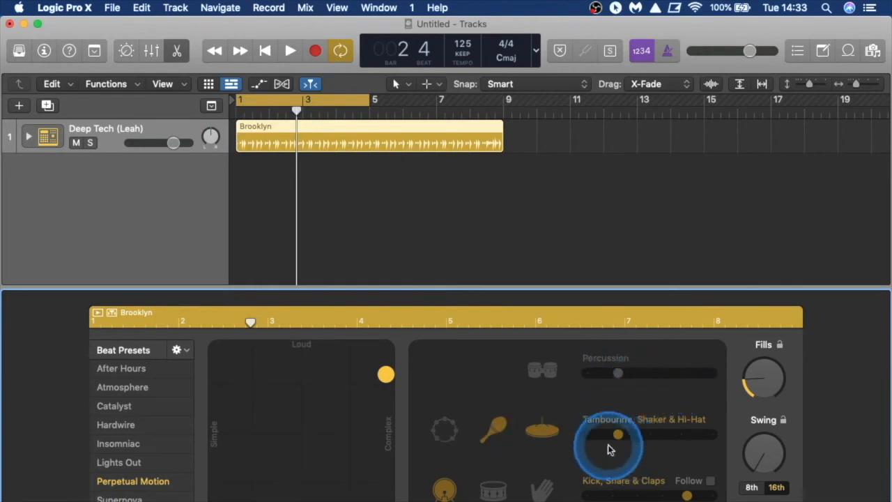
- Add the snare to the beat and lower the Kick, Snare & Claps pattern variation to its minimum
mouse_move(690, 495)
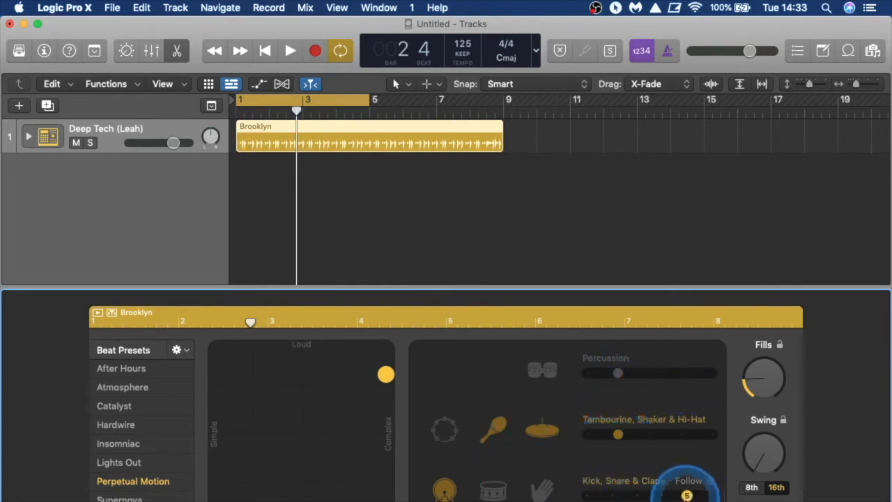
left_click(491, 498)
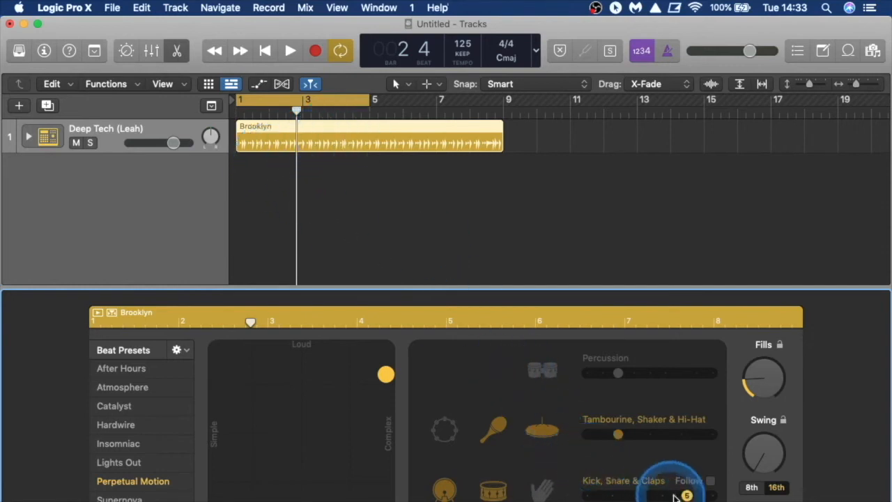
left_click_drag(686, 494, 627, 497)
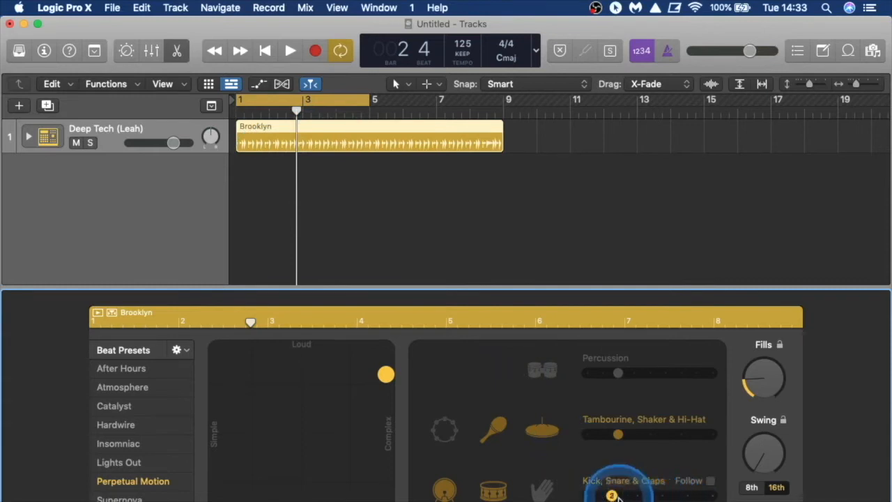
left_click_drag(614, 494, 587, 493)
- Raise the Tambourine, Shaker & Hi-Hat pattern variation and try toggling the shaker and hi-hat
left_click_drag(617, 434, 676, 434)
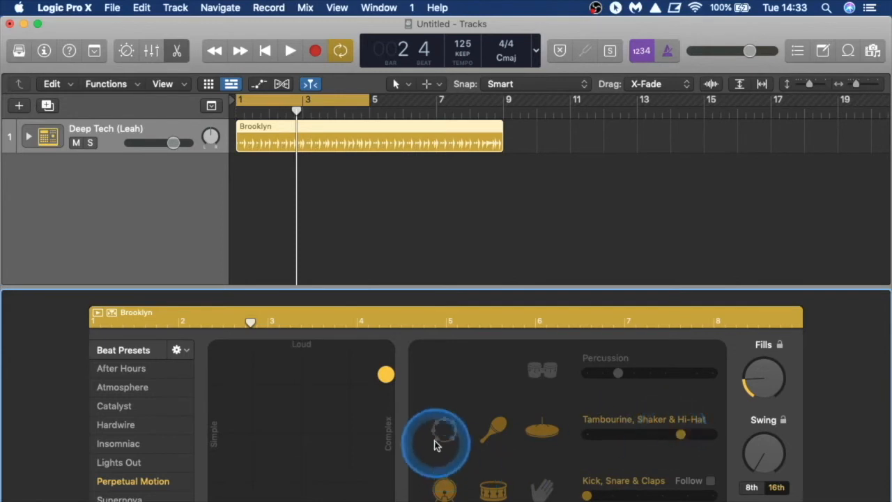
left_click(493, 435)
left_click(530, 437)
left_click(495, 439)
left_click(545, 436)
- While playing the beat, minimize the Tambourine, Shaker & Hi-Hat variation, raise the Kick, Snare & Claps variation, and replace the snare with claps
key("space")
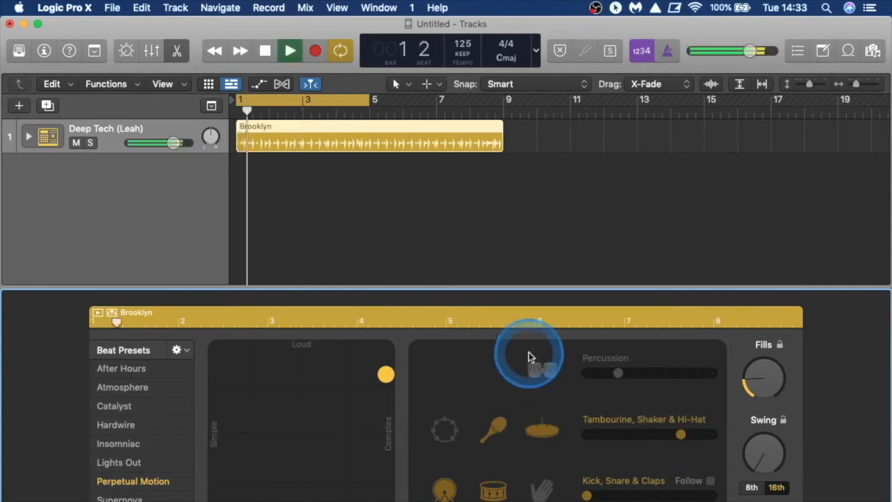
left_click_drag(680, 433, 575, 433)
left_click_drag(586, 495, 662, 494)
left_click(569, 499)
left_click(496, 491)
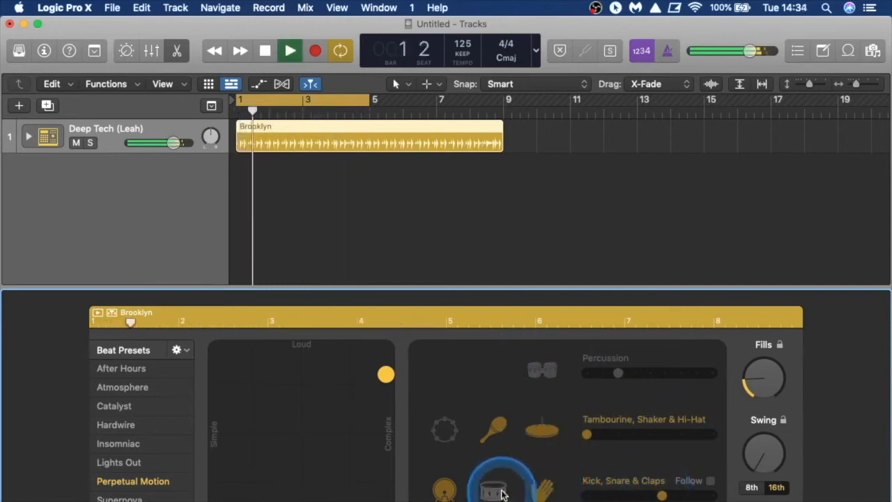
- Enable the percussion, set its pattern variation to 5, and stop playback
left_click(542, 378)
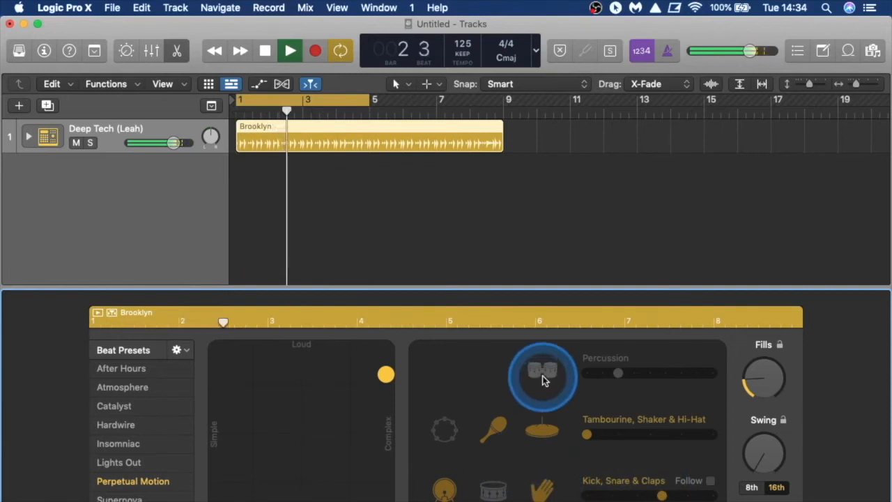
left_click(542, 375)
left_click(617, 387)
left_click_drag(617, 386, 642, 370)
key("space")
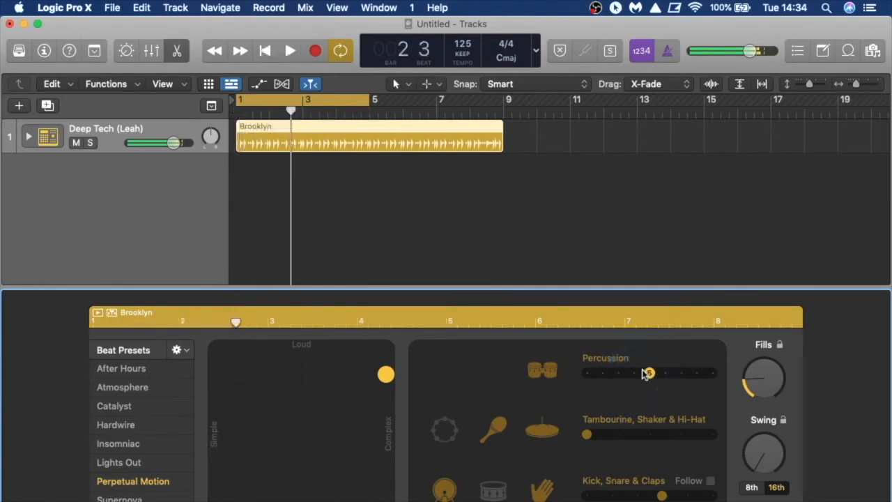
- Try a high Fills amount while auditioning the beat, lower Fills to its minimum, and stop playback
left_click_drag(800, 375, 763, 377)
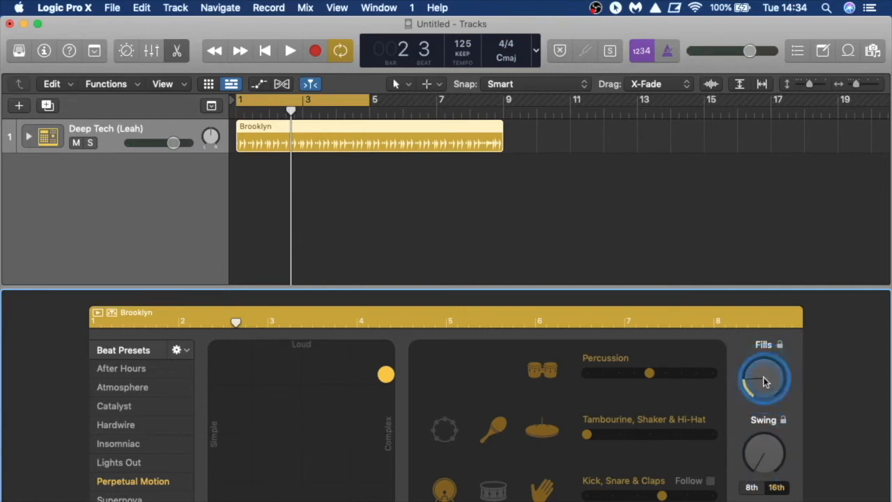
left_click_drag(763, 377, 771, 274)
key("space")
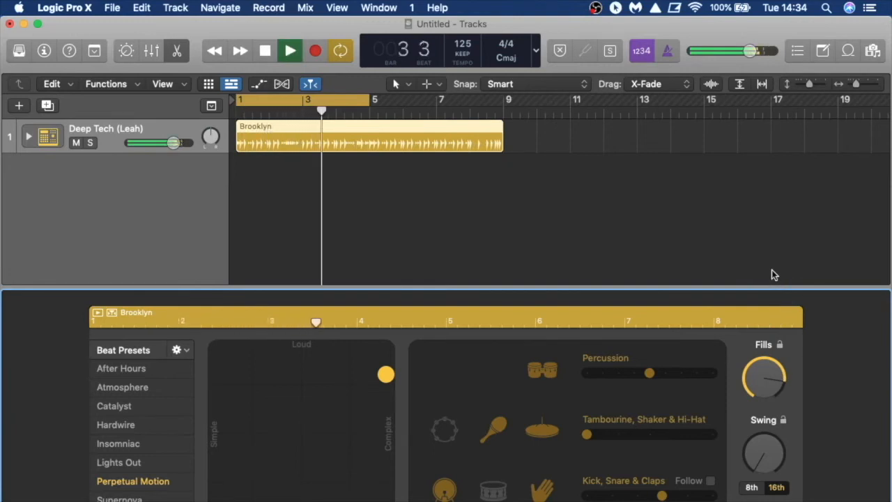
left_click(753, 267)
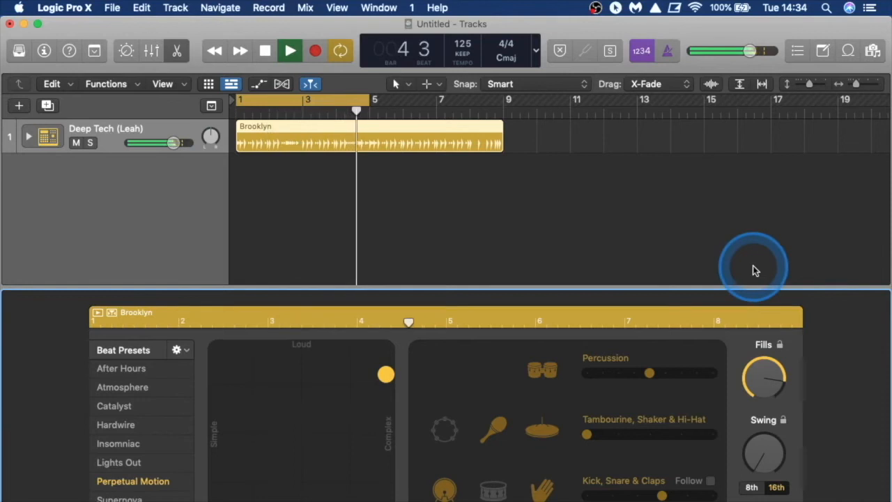
left_click_drag(770, 381, 771, 499)
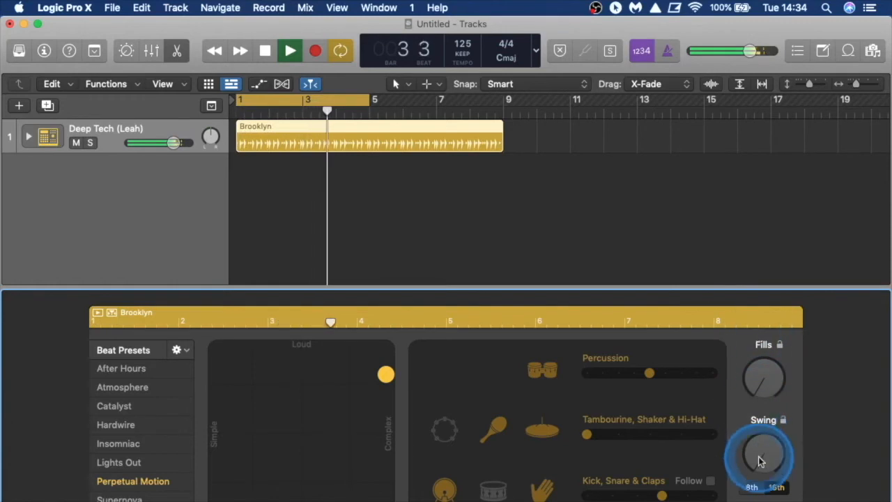
key("space")
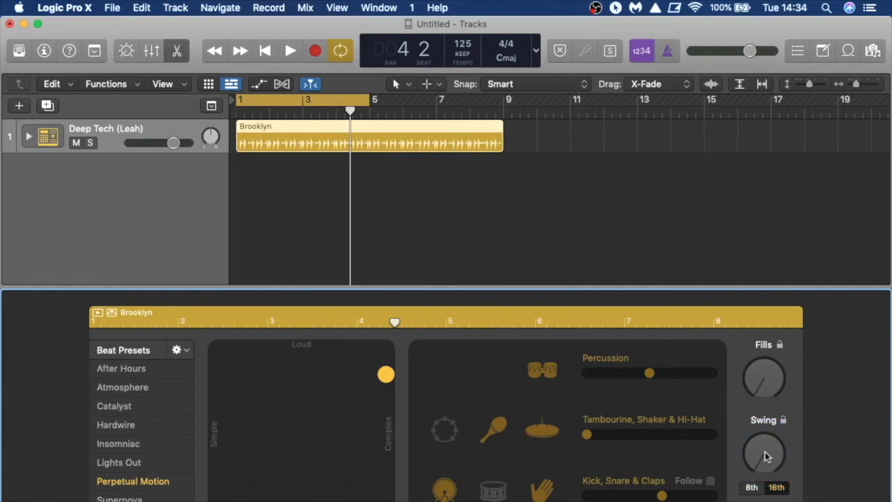
- Set a moderate 16th-note Swing and a low Fills amount, and audition the beat
left_click_drag(764, 453, 764, 354)
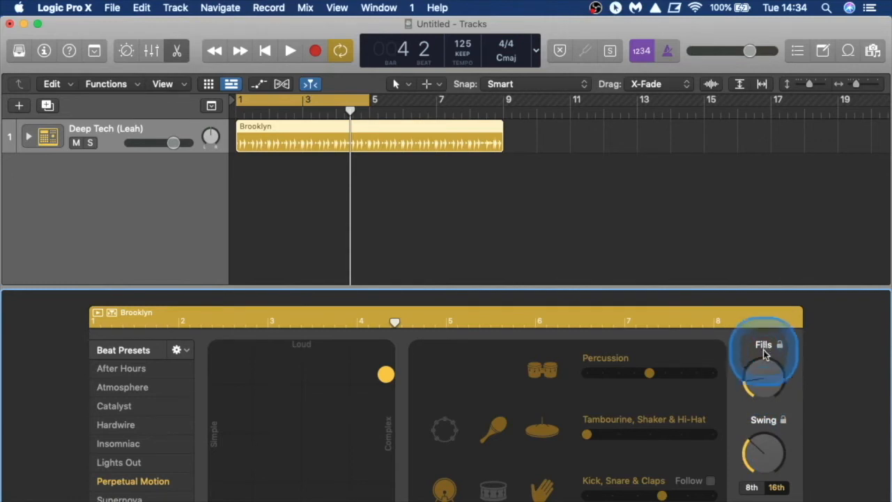
key("space")
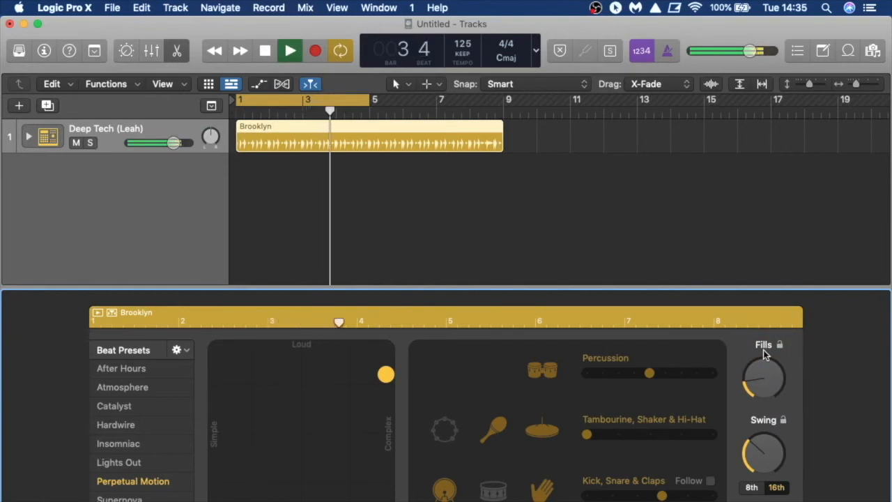
key("space")
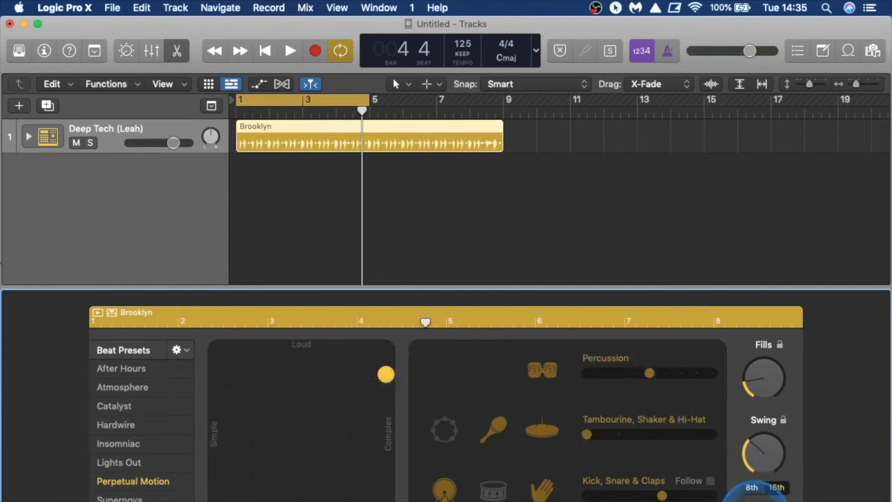
- Show the drummer's detail settings, narrow the percussion complexity range to its most complex end, and adjust the kick's range
left_click(758, 501)
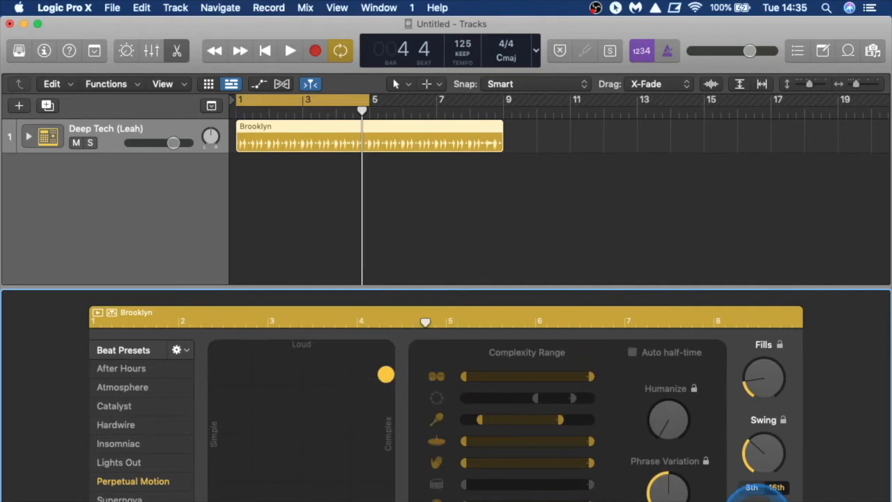
left_click_drag(464, 377, 532, 377)
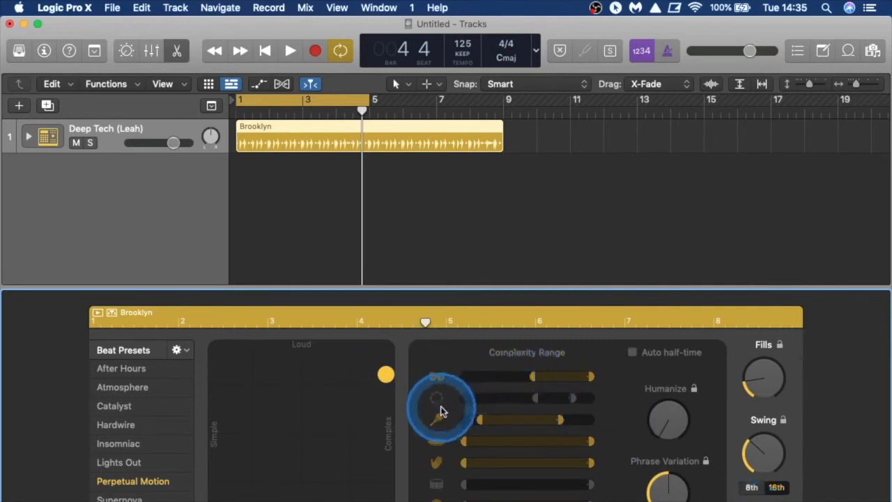
left_click_drag(589, 377, 613, 384)
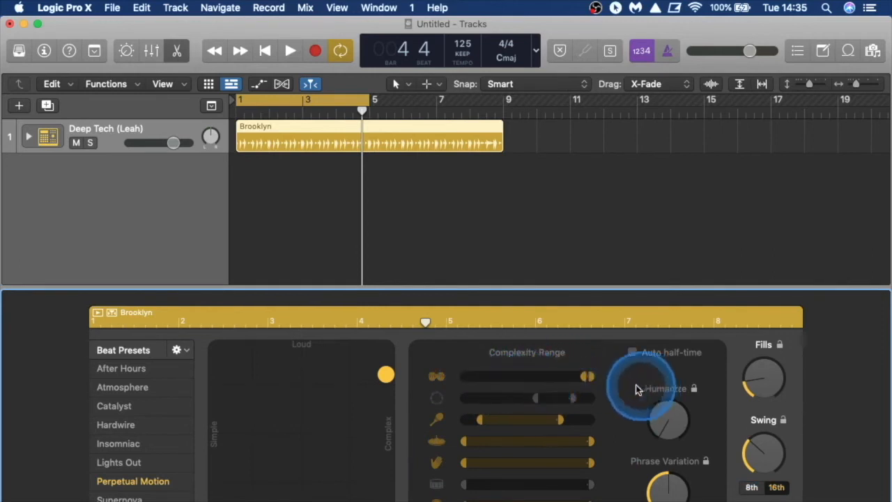
left_click_drag(593, 501, 591, 501)
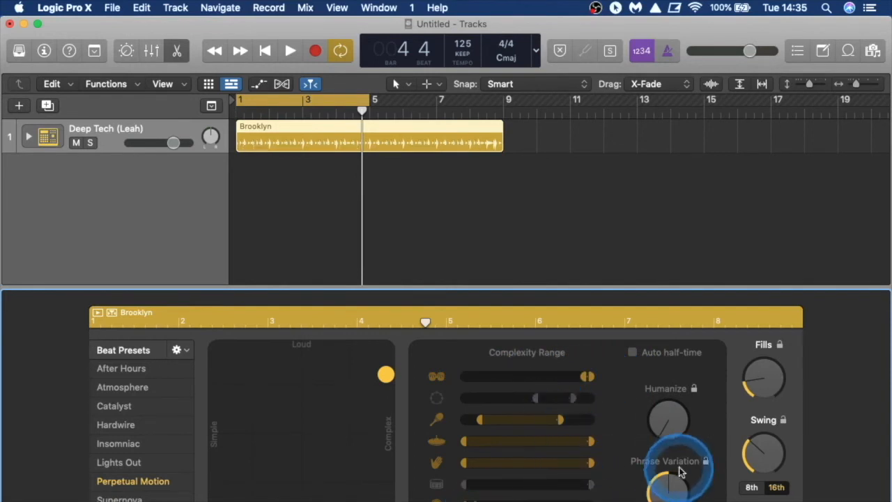
- Adjust Phrase Variation near its middle, try a higher Humanize amount, and reduce Humanize to its minimum while auditioning the beat
mouse_move(665, 492)
left_mouse_down()
mouse_move(662, 477)
mouse_move(662, 485)
left_mouse_up()
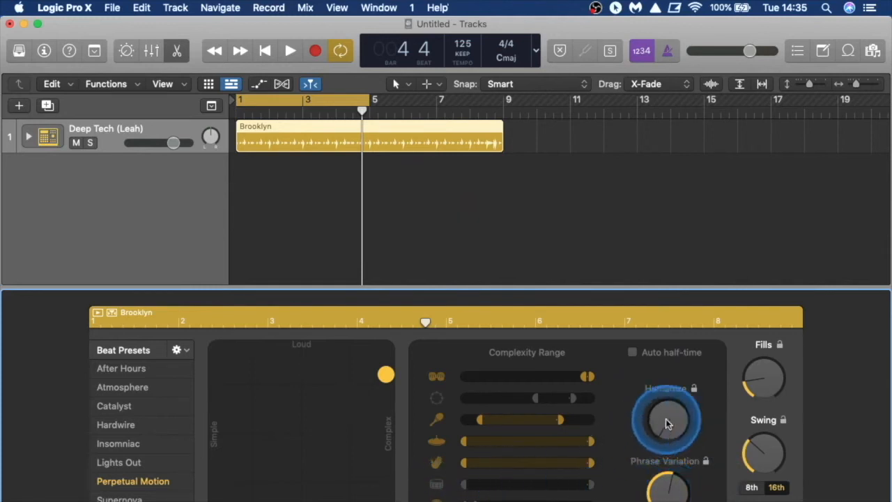
left_click_drag(668, 419, 659, 379)
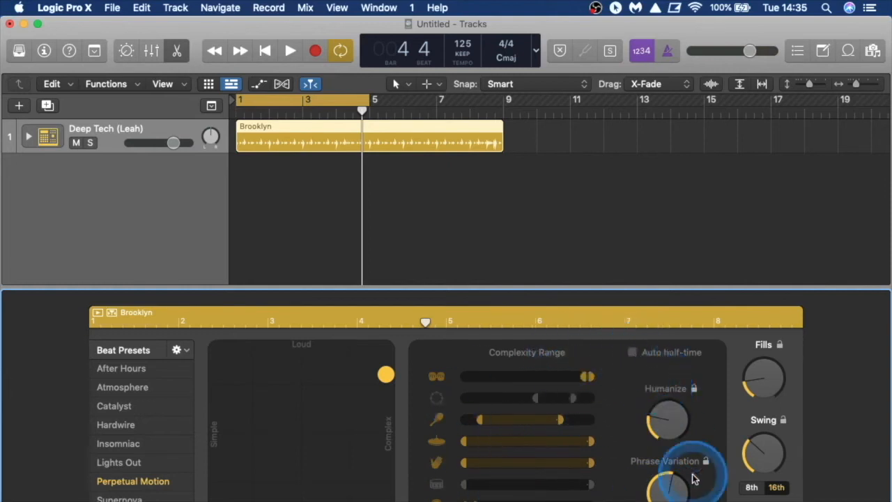
key("space")
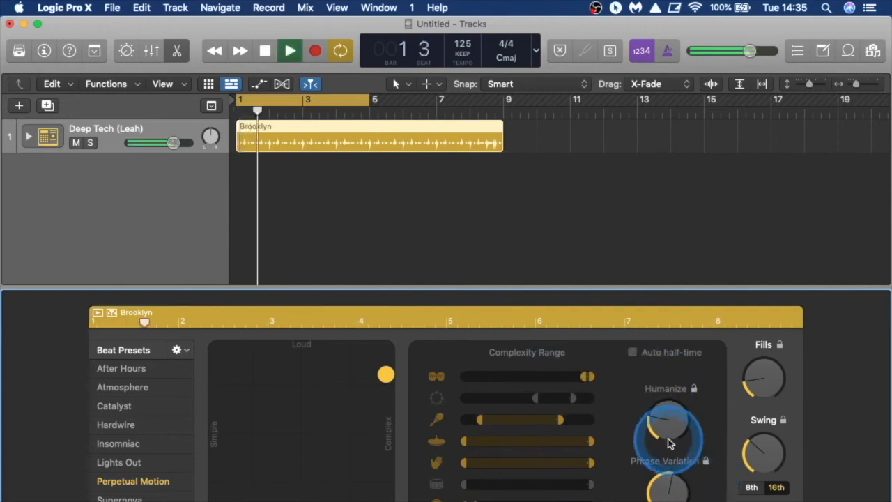
left_click_drag(660, 417, 671, 501)
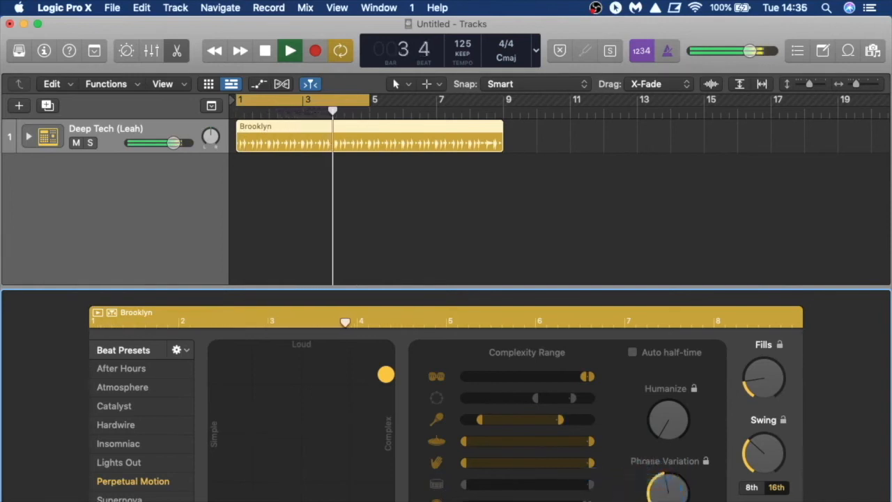
key("space")
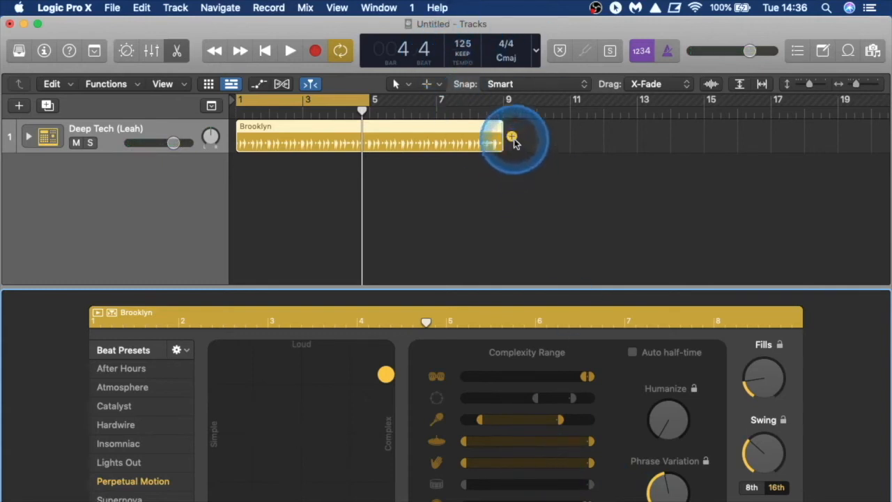
- Turn off cycle playback and add a second eight-bar Drummer region at bar 9, comparing it with the first region
left_click(314, 101)
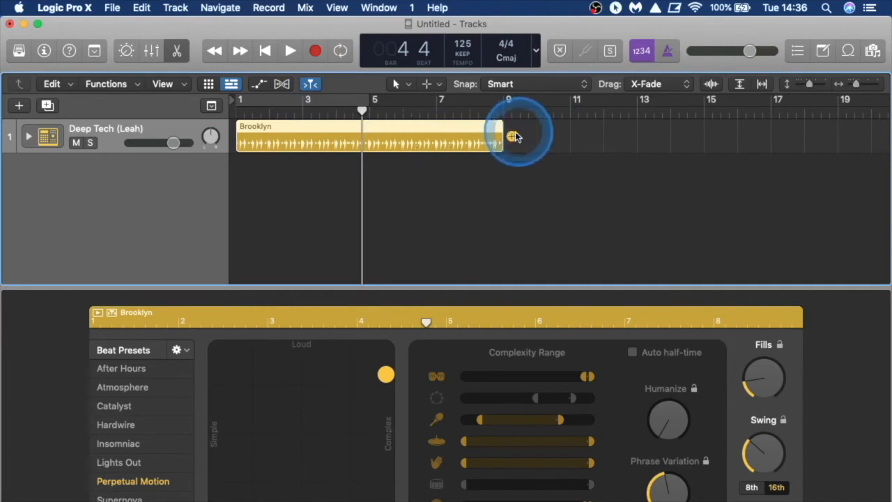
left_click(512, 137)
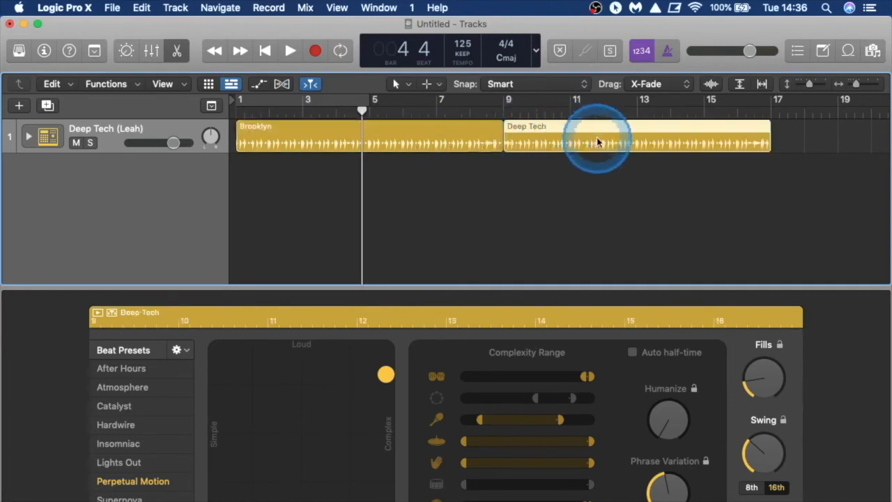
left_click(449, 143)
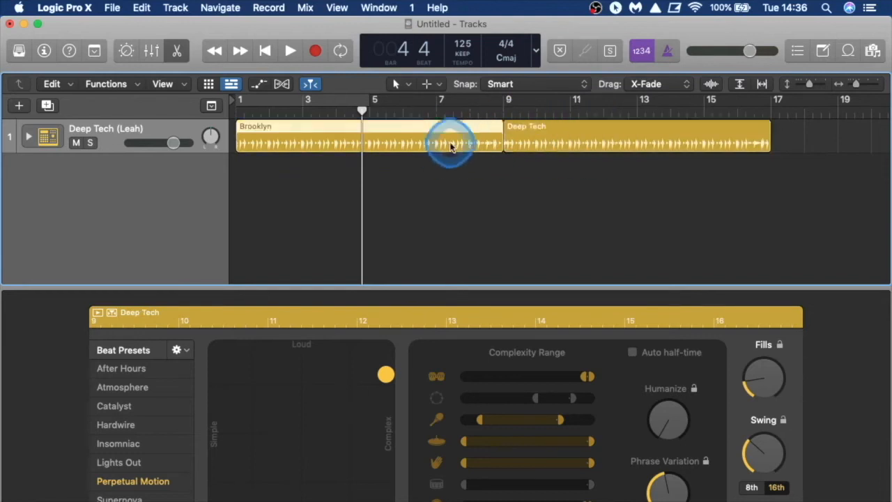
- In the second region, move the puck near the middle of the XY pad and narrow the shaker's complexity range toward the complex side
left_click(574, 143)
left_click_drag(386, 374, 255, 477)
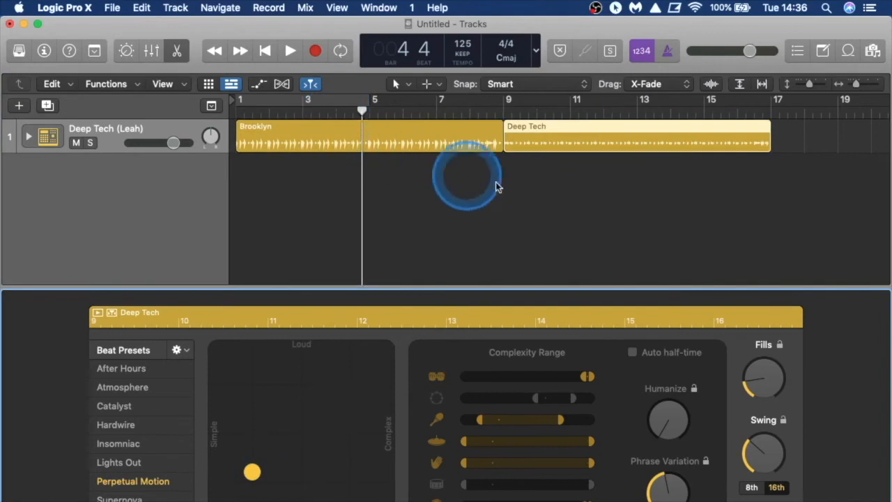
left_click_drag(252, 474, 297, 420)
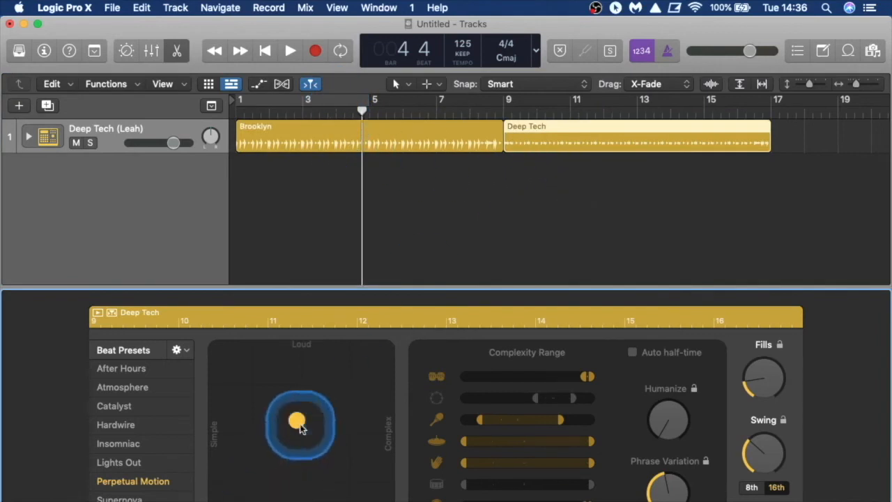
left_click_drag(480, 419, 550, 420)
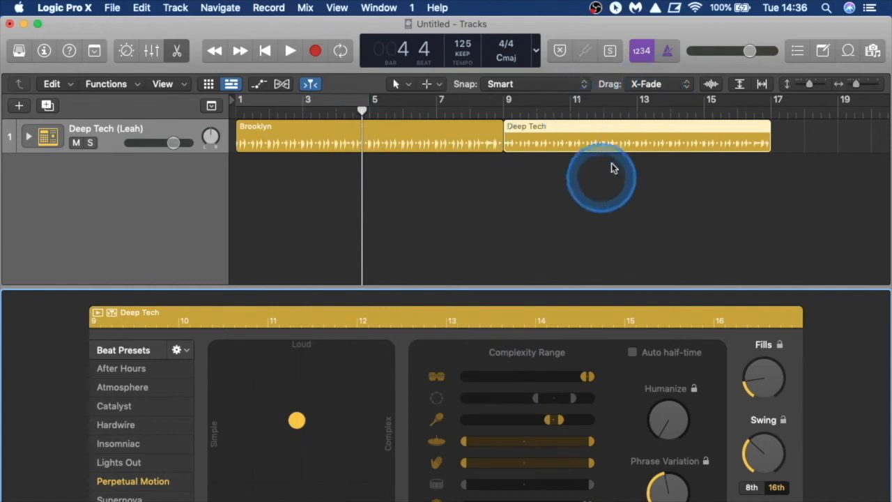
- Play through both regions and raise the Fills amount of the second region well above the middle
key("space")
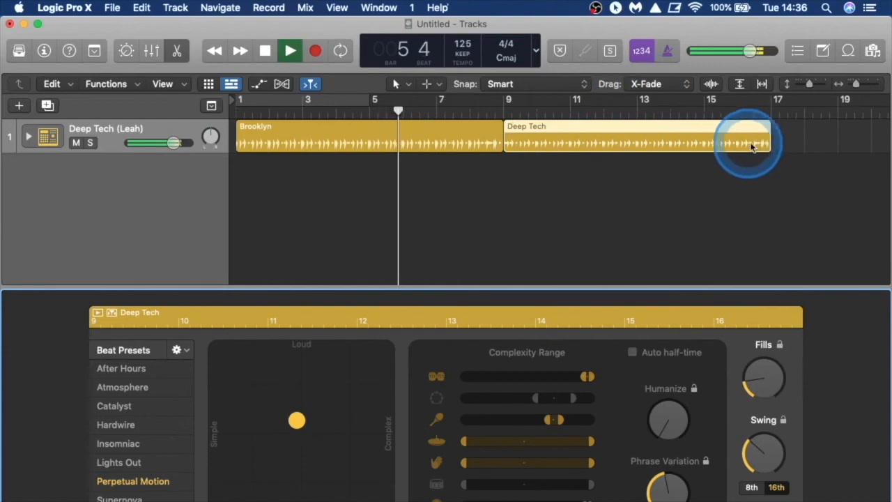
left_click_drag(763, 377, 759, 299)
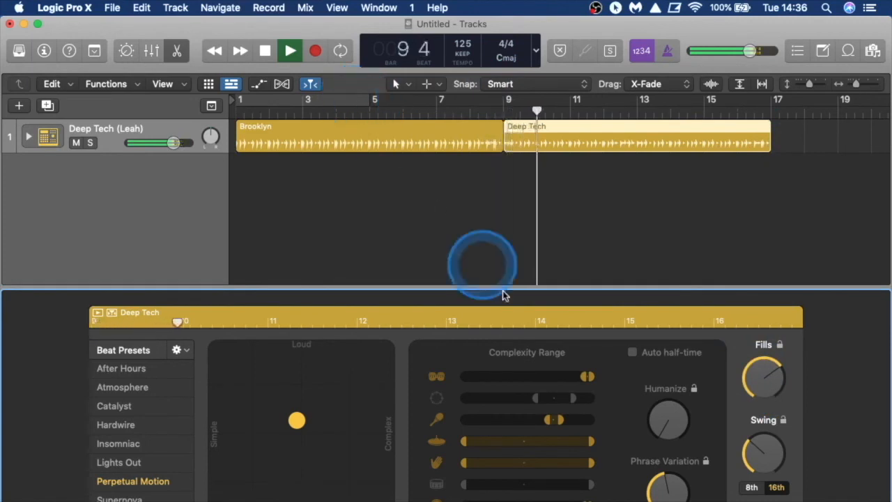
- In the second region, narrow the claps' complexity range to the complex end and reposition the puck near the XY pad's middle while auditioning from bar 9
left_click_drag(293, 432, 311, 490)
left_click_drag(465, 464, 592, 462)
left_click_drag(311, 491, 303, 429)
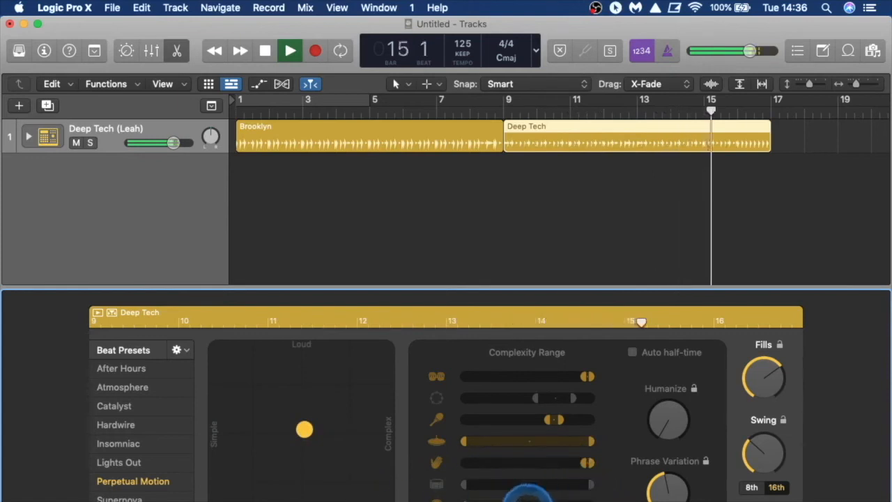
left_click(472, 113)
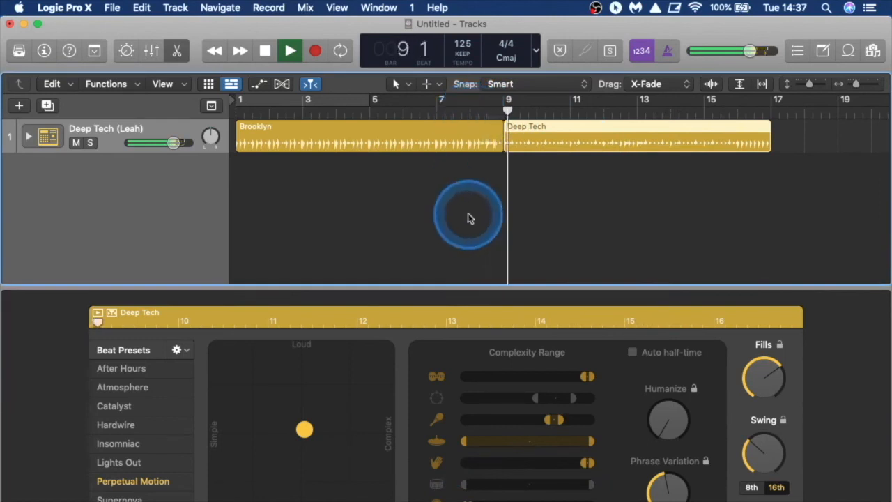
left_click_drag(305, 432, 305, 423)
key("space")
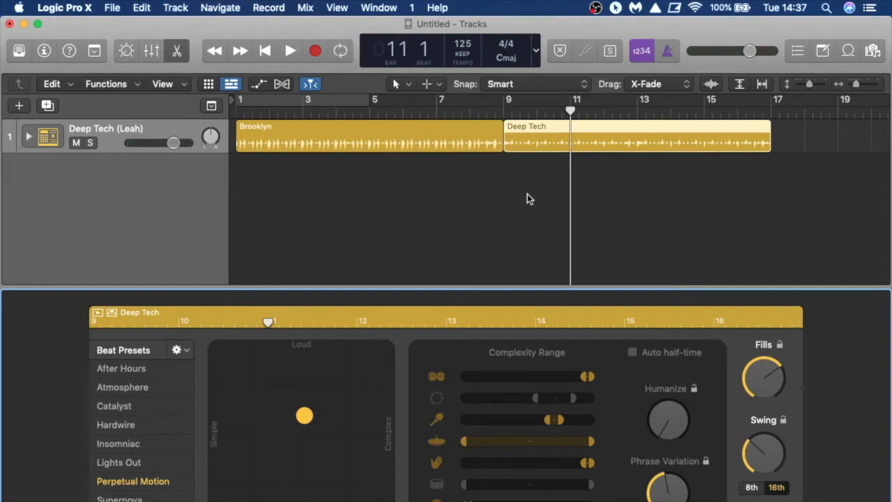
- Delete both Drummer regions from the track, leaving it empty
left_click(574, 144)
key("Delete")
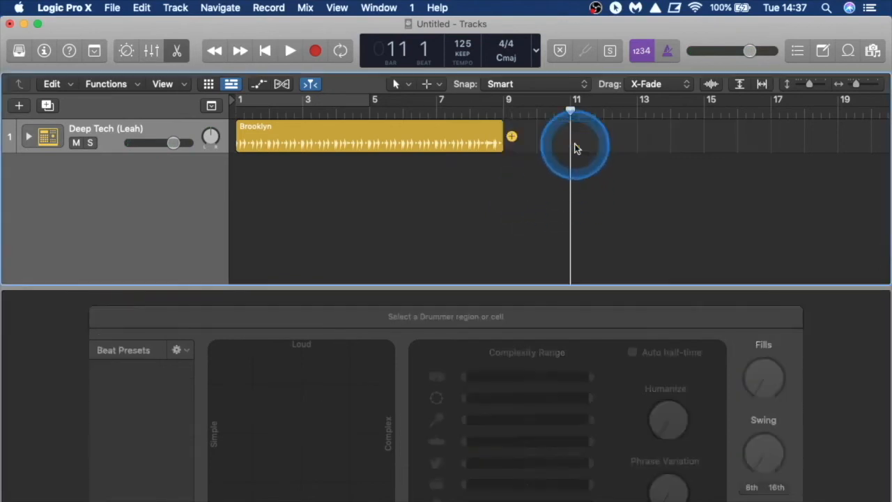
left_click(448, 143)
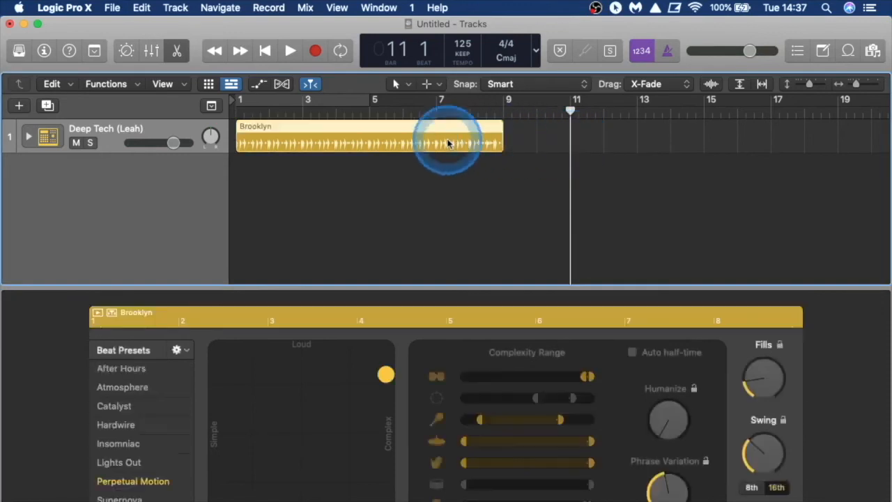
key("Delete")
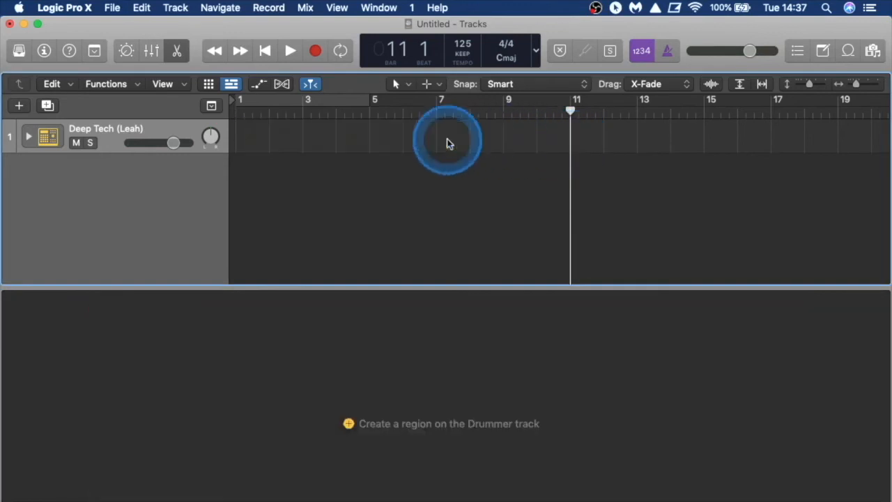
- Show the global tracks and add eight-bar Intro, Verse, Chorus, Bridge and Outro markers to the Arrangement track
left_click(212, 106)
left_click(211, 106)
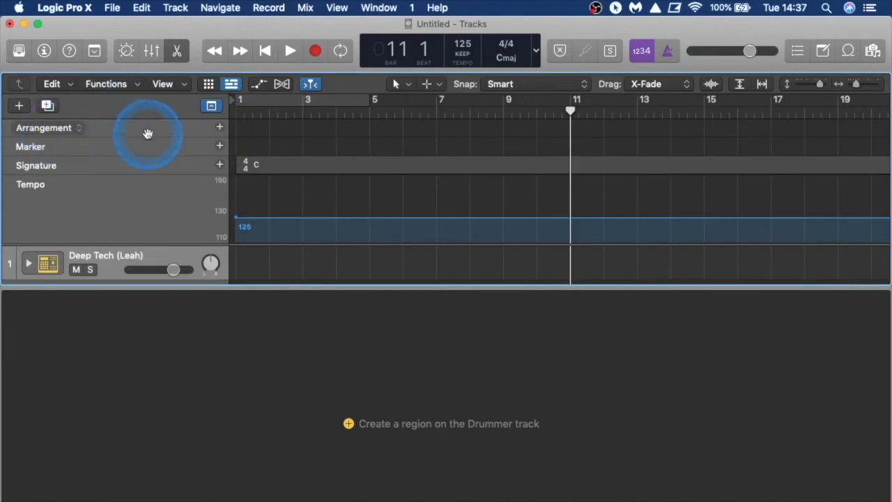
left_click(220, 127)
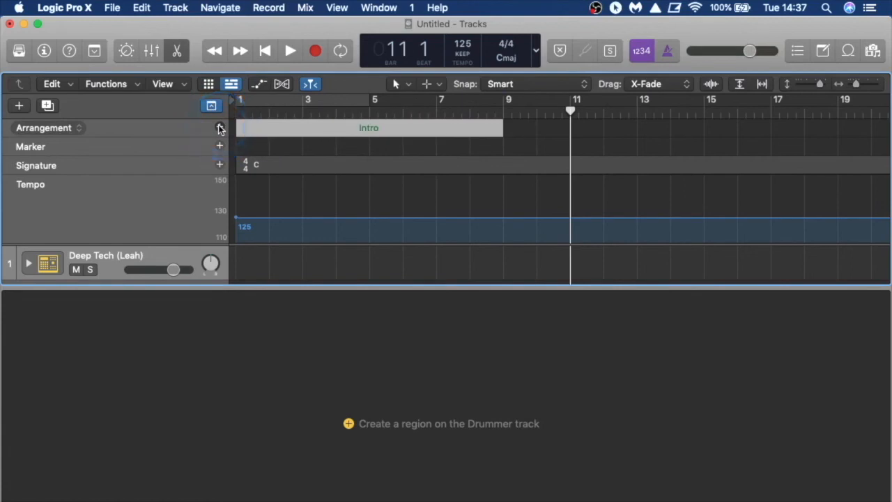
left_click(220, 127)
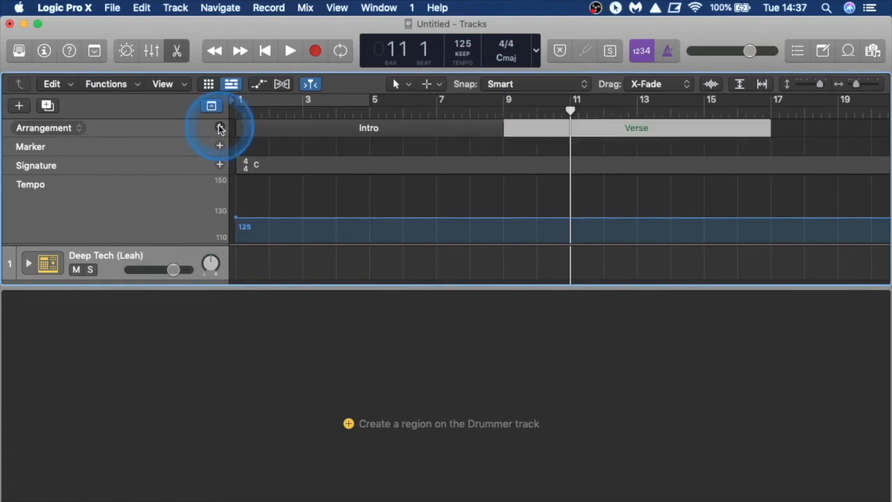
left_click(219, 128)
left_click(219, 127)
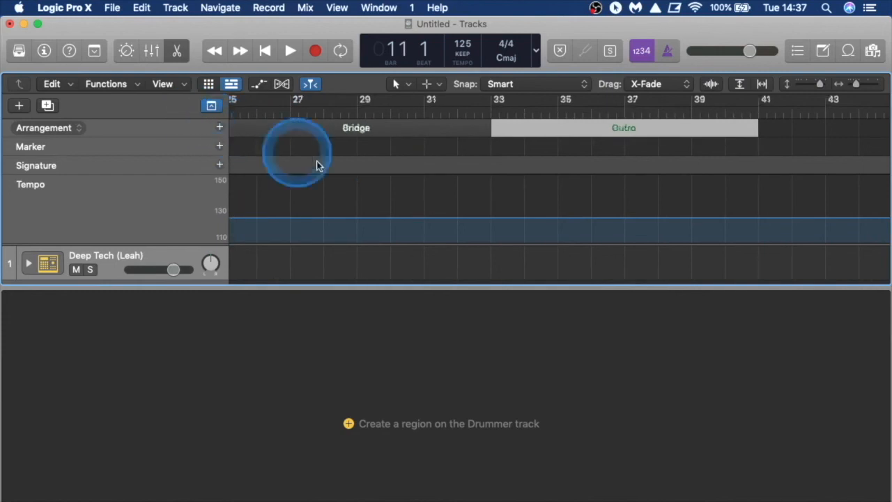
- Change the Verse arrangement marker at bar 9 to Chorus and the Chorus marker at bar 17 to Verse
scroll(342, 173, "left", 10)
left_click(667, 134)
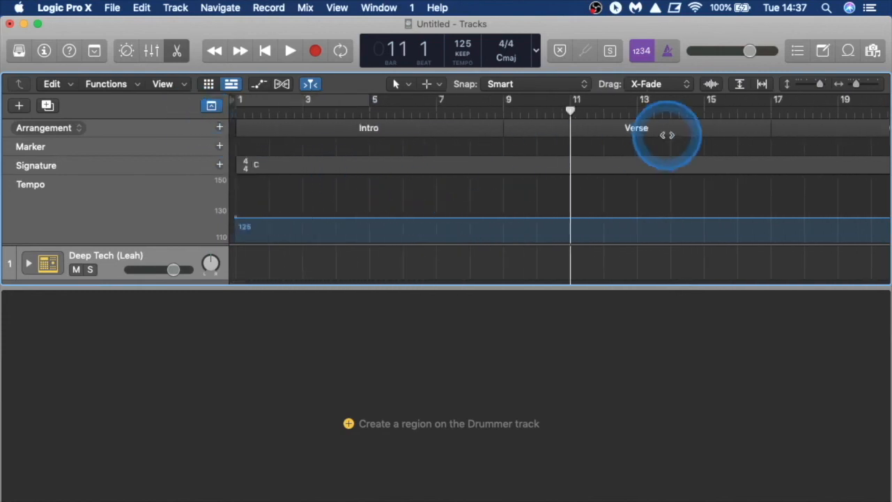
scroll(730, 131, "right", 2)
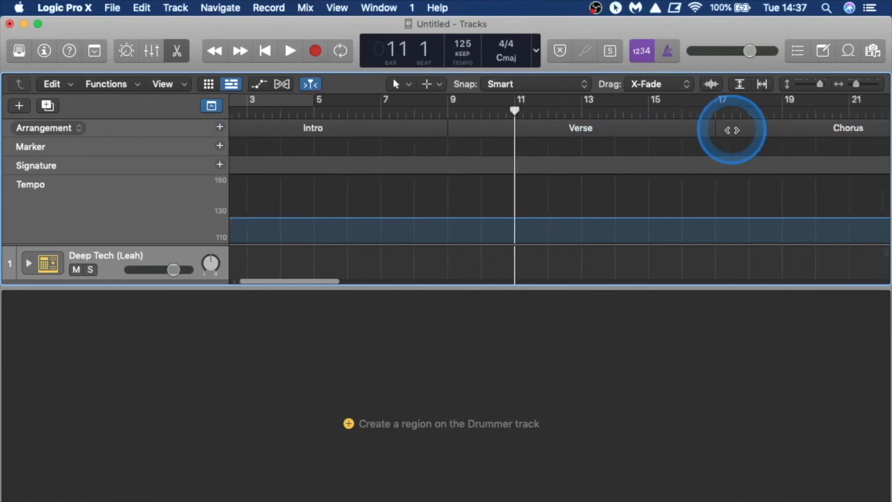
left_click(581, 131)
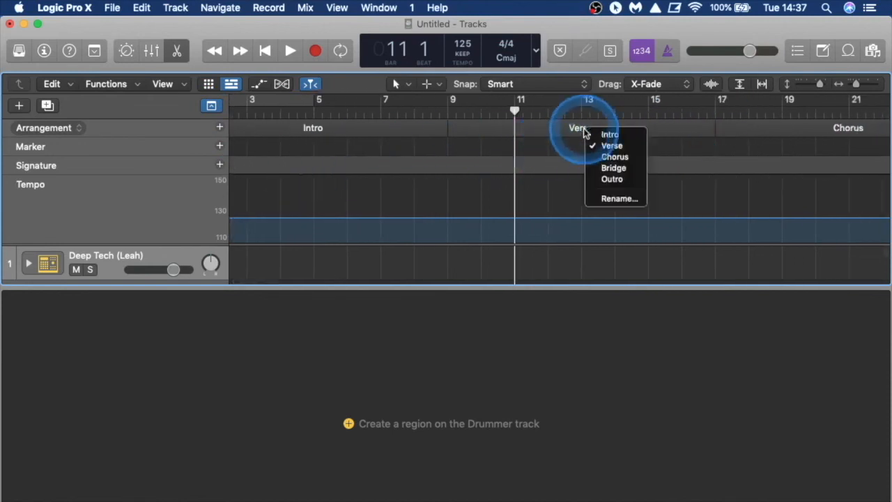
left_click(605, 159)
scroll(673, 149, "right", 6)
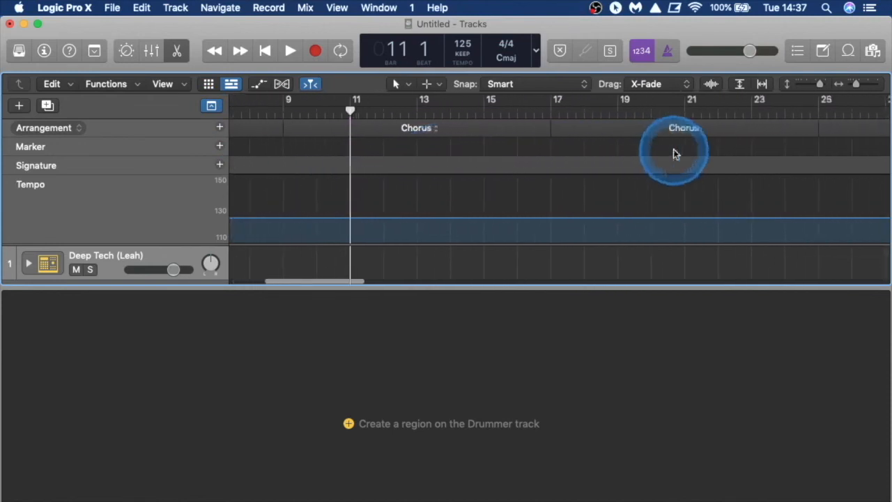
left_click(731, 126)
left_click(730, 124)
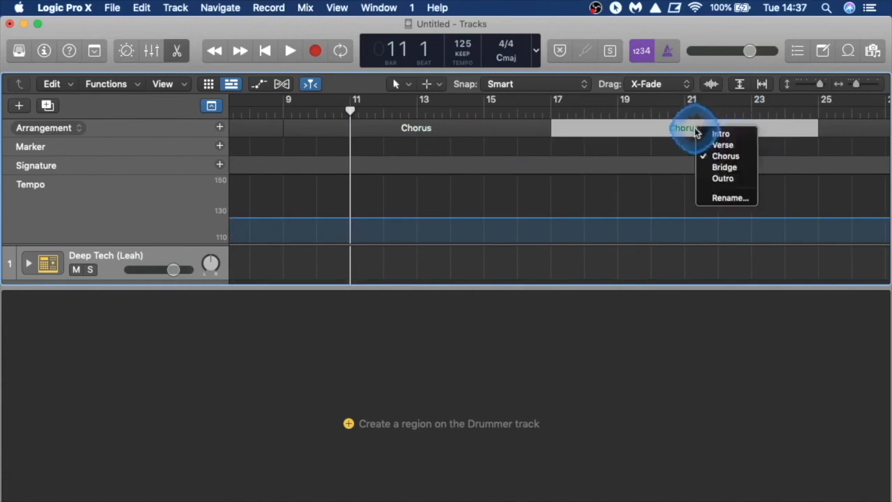
left_click(711, 144)
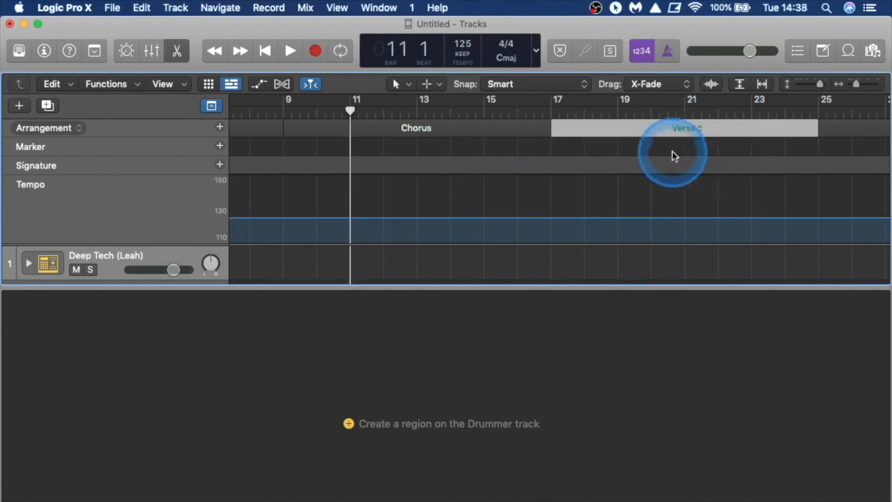
- Move the boundary between the Intro and Chorus arrangement markers to bar 5
scroll(672, 151, "right", 5)
scroll(749, 144, "left", 5)
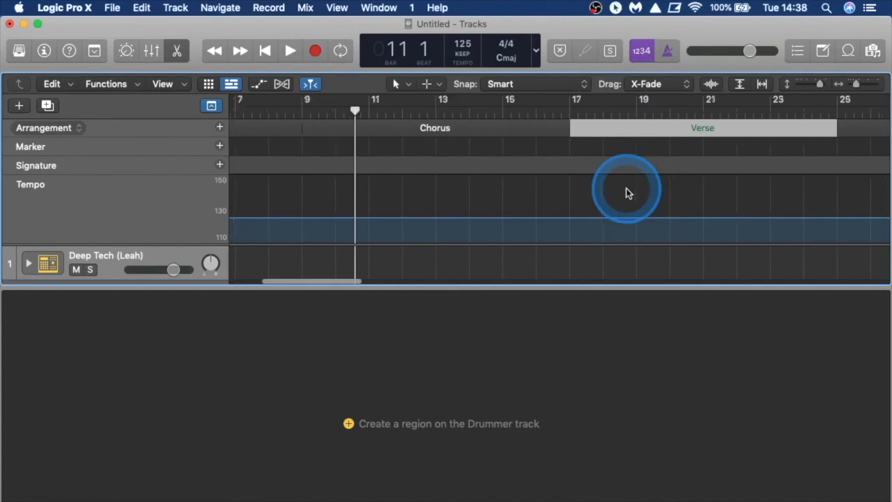
left_click_drag(503, 130, 370, 133)
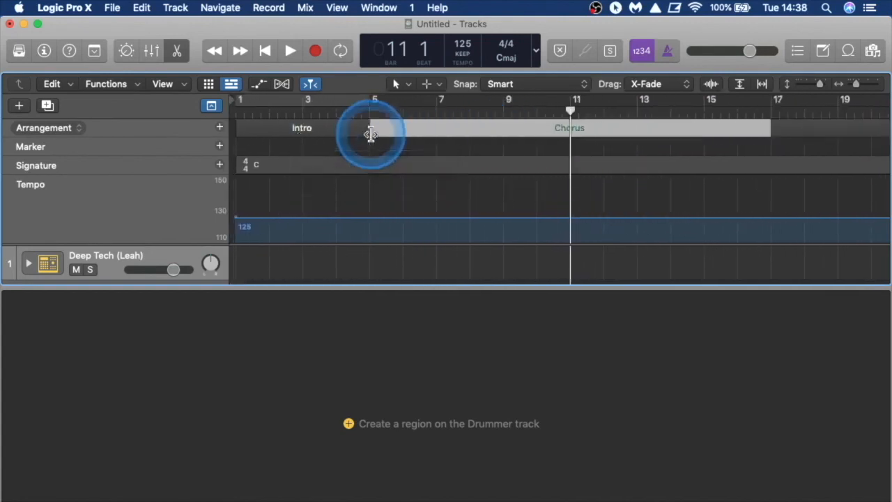
scroll(515, 153, "right", 3)
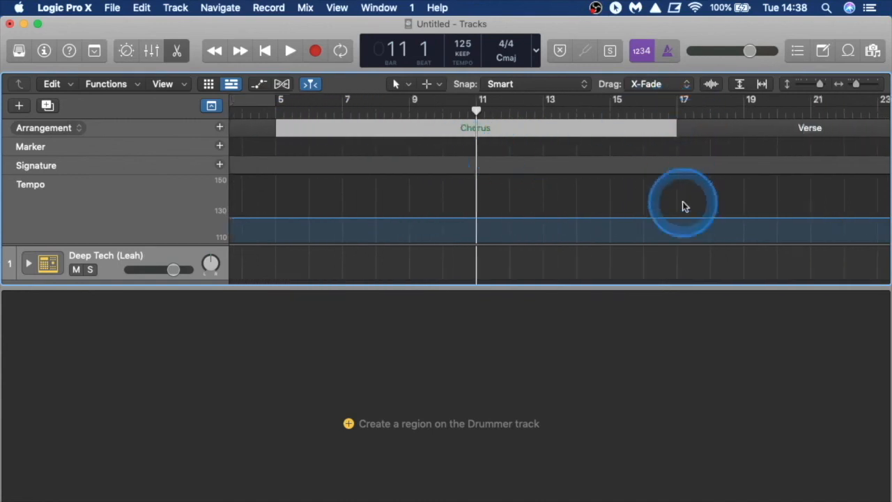
- Hide the Drummer Editor and populate the Drummer track with regions that follow the arrangement markers
scroll(424, 183, "down", 2)
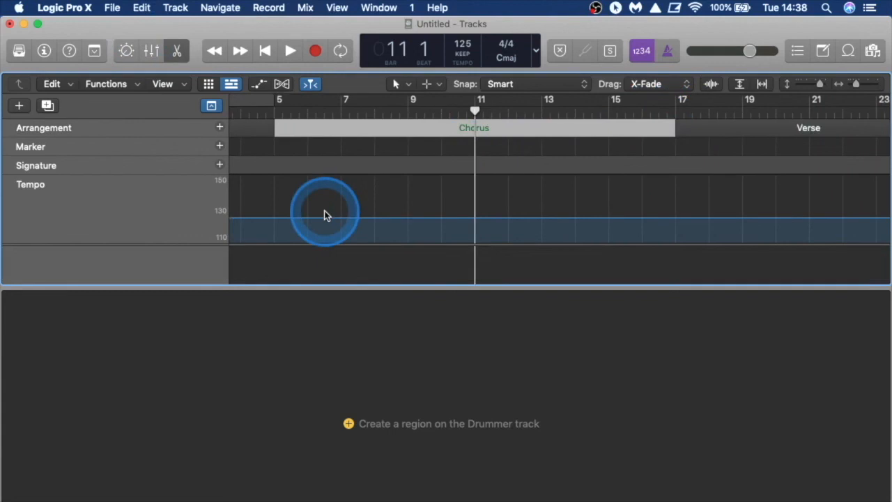
scroll(324, 210, "up", 2)
key("e")
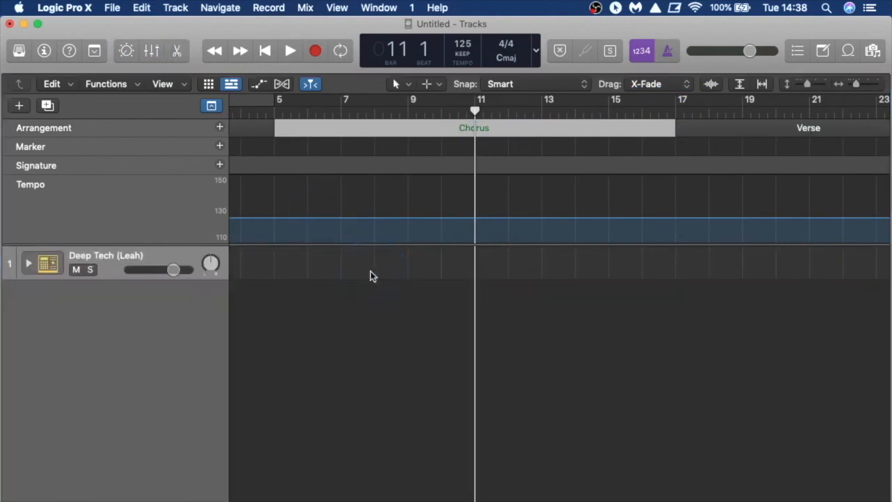
scroll(296, 260, "left", 3)
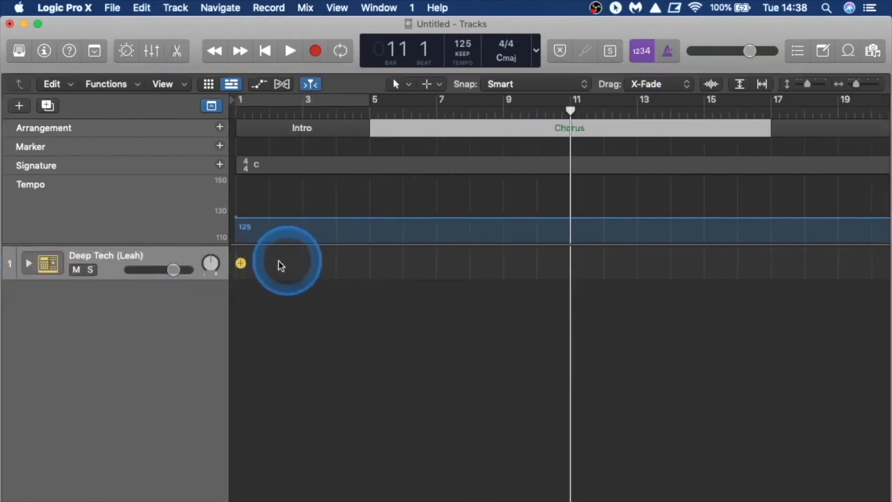
right_click(271, 264)
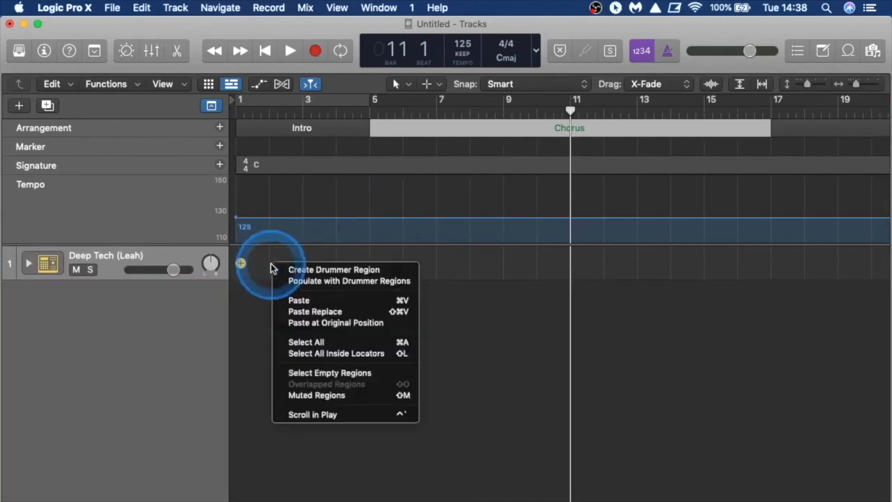
left_click(327, 283)
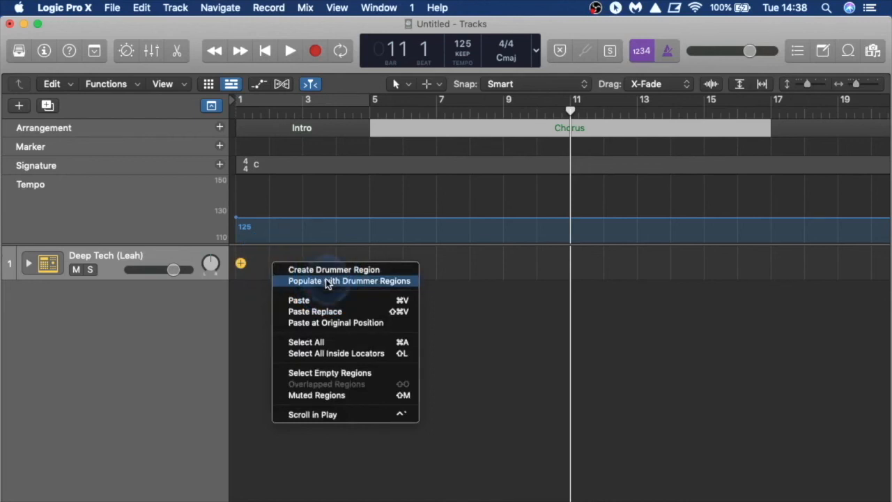
left_click(327, 281)
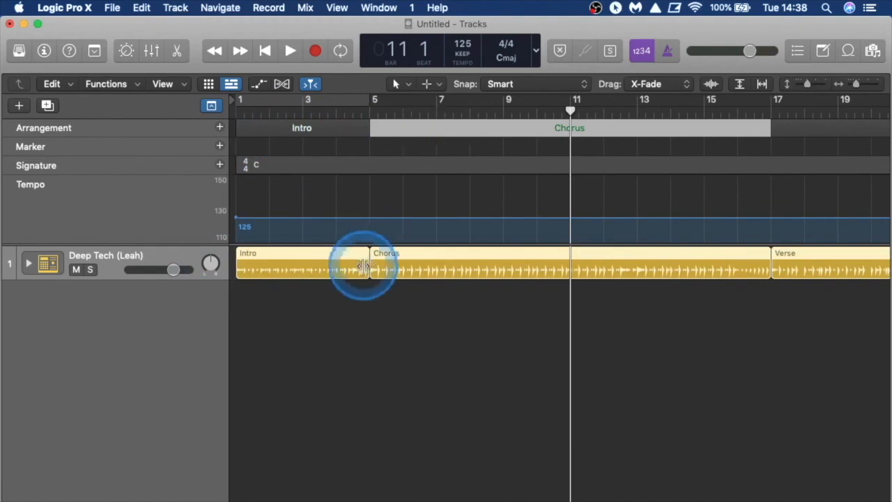
- Examine each generated Drummer region from the Intro to the Outro against its arrangement marker
left_click(352, 335)
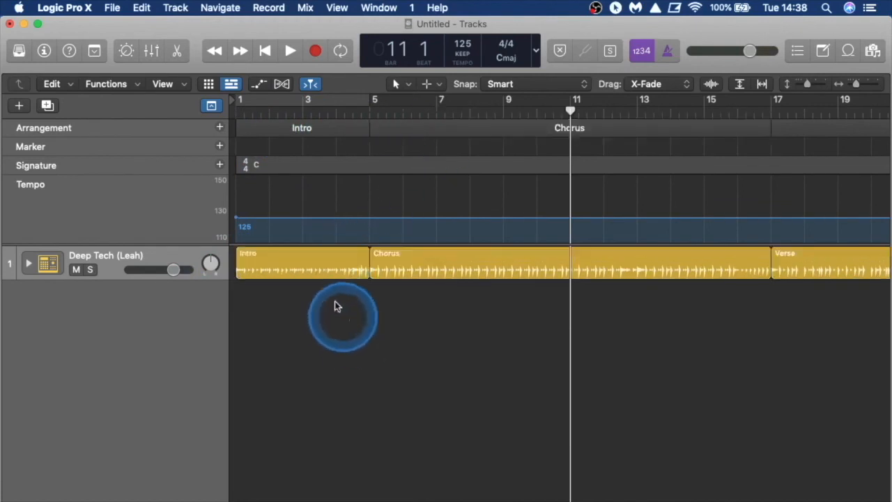
left_click(322, 266)
left_click(404, 263)
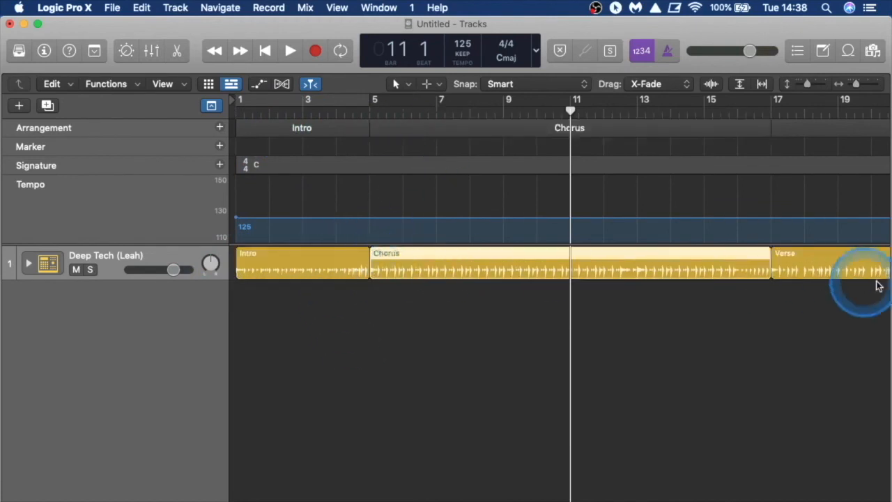
left_click(859, 264)
left_click(305, 269)
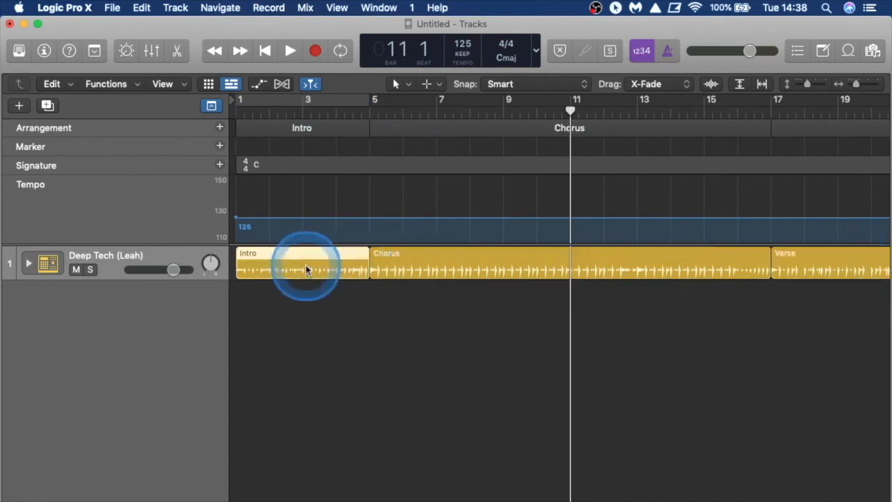
left_click(466, 255)
left_click(834, 269)
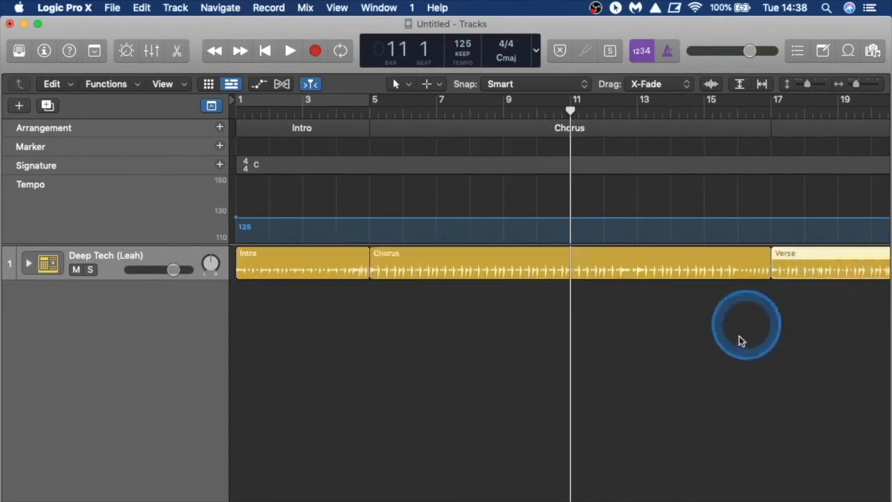
scroll(733, 352, "right", 5)
scroll(733, 352, "right", 15)
left_click(303, 293)
scroll(521, 394, "left", 10)
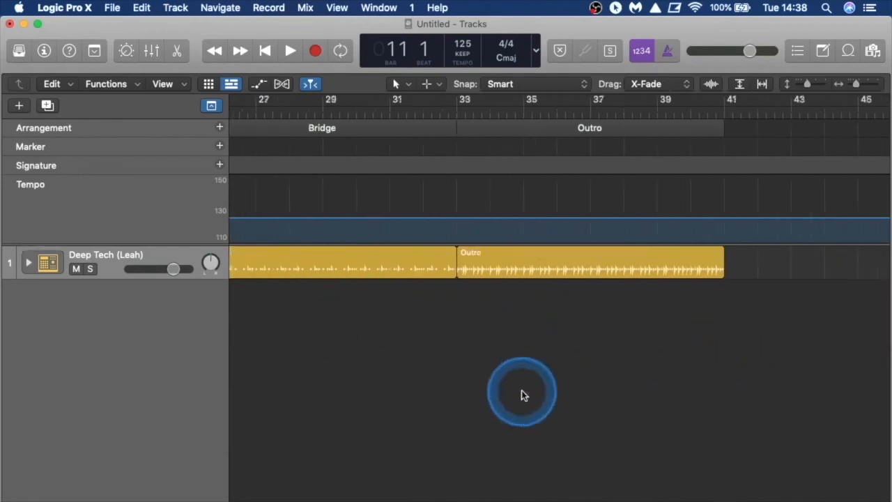
scroll(875, 439, "left", 10)
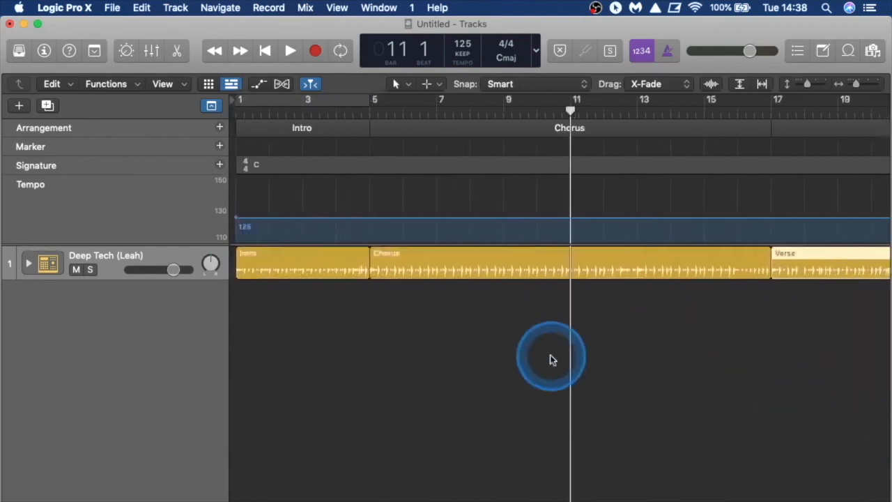
- Play from bar 1 with the Drummer Editor open, shift the Verse region's puck slightly toward Simple, and show its complexity range details
left_click(265, 51)
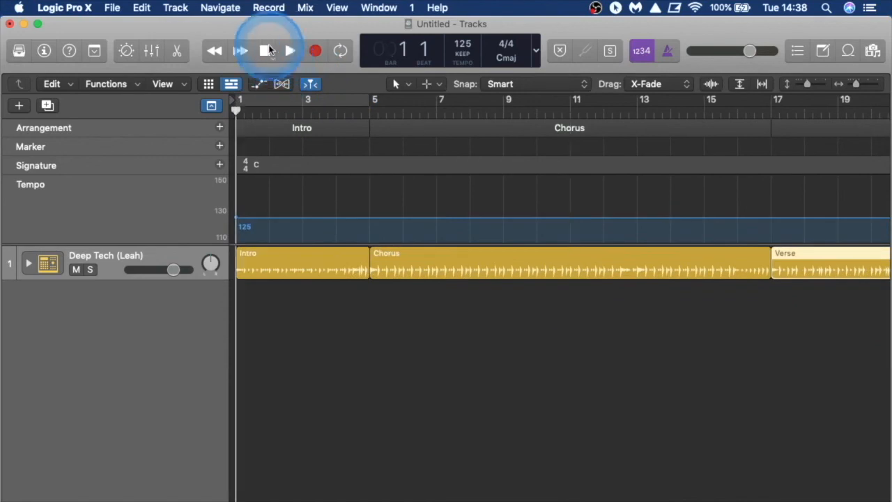
key("e")
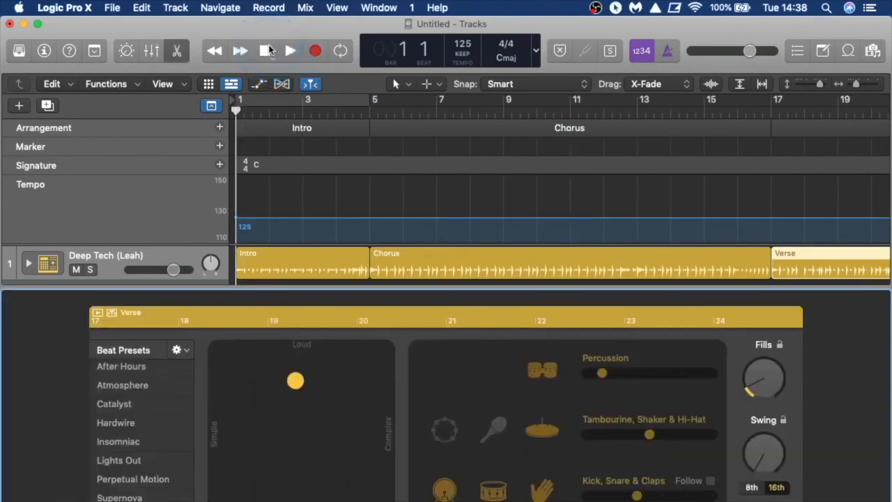
key("space")
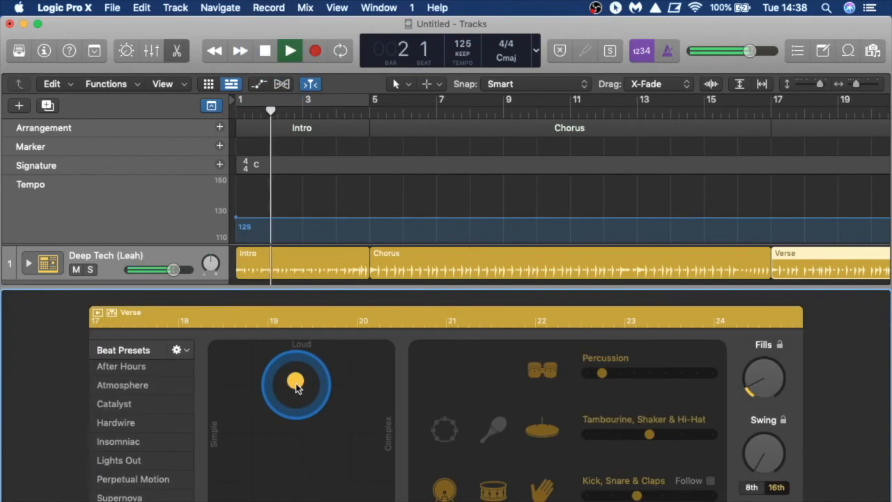
left_click_drag(296, 388, 273, 390)
left_click(751, 501)
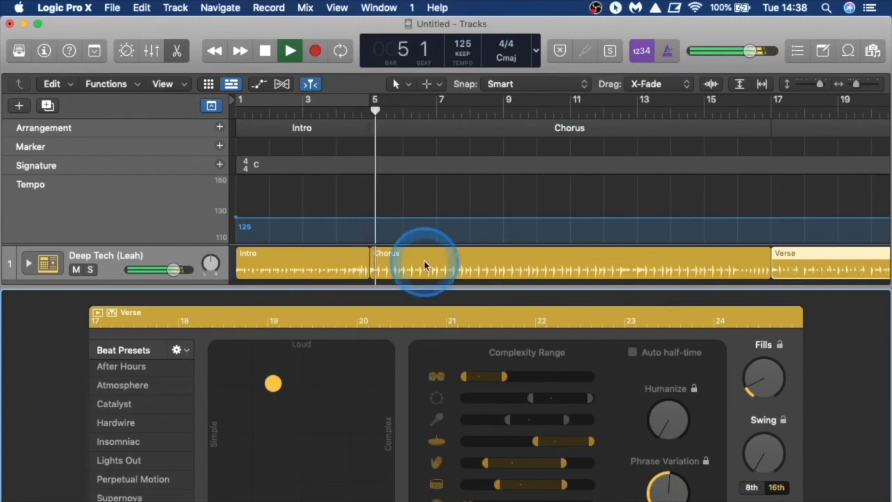
- Check the Chorus region's settings and adjust the lower drum complexity range of the Verse region
left_click(445, 272)
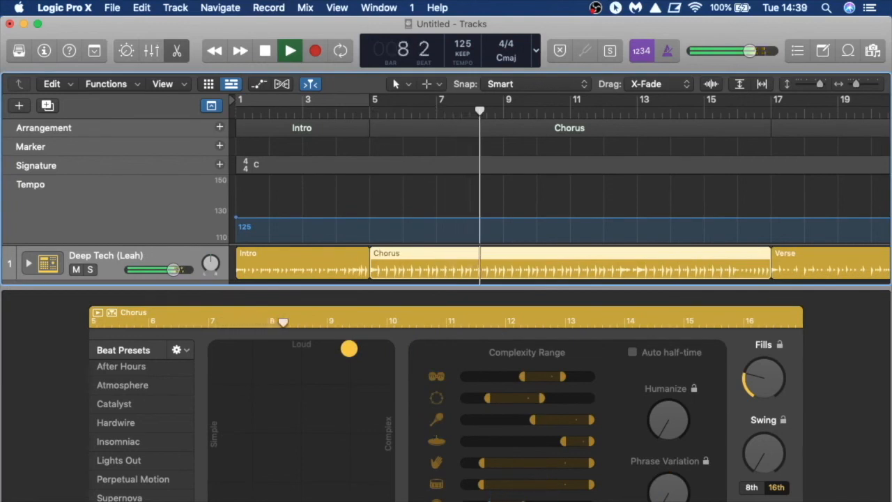
left_click(796, 257)
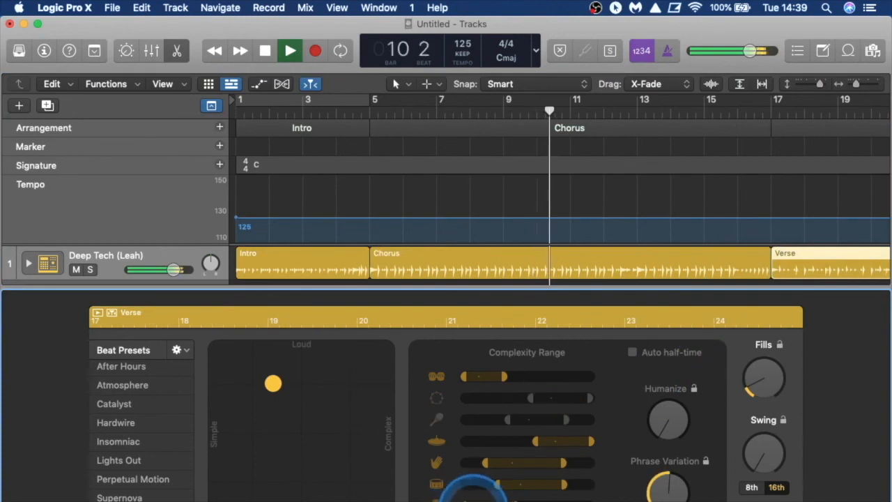
- Raise Humanize for the Chorus region to about a third and turn its Fills all the way down
left_click(555, 269)
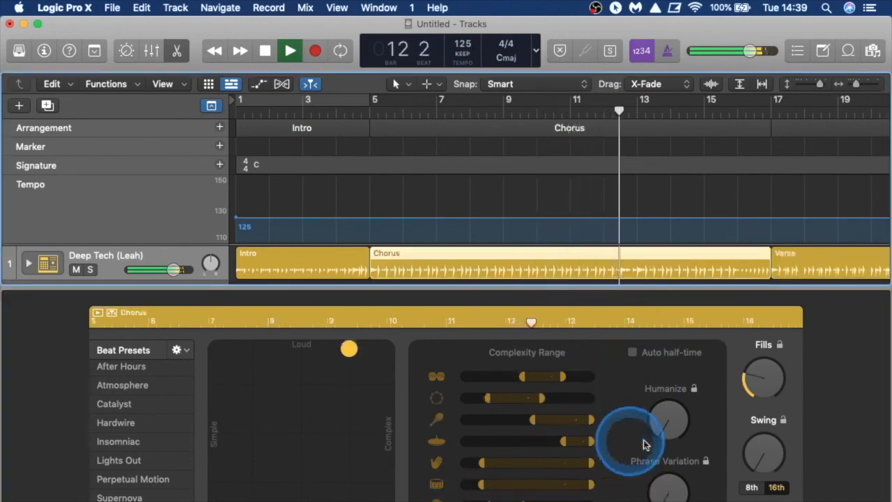
left_click(669, 429)
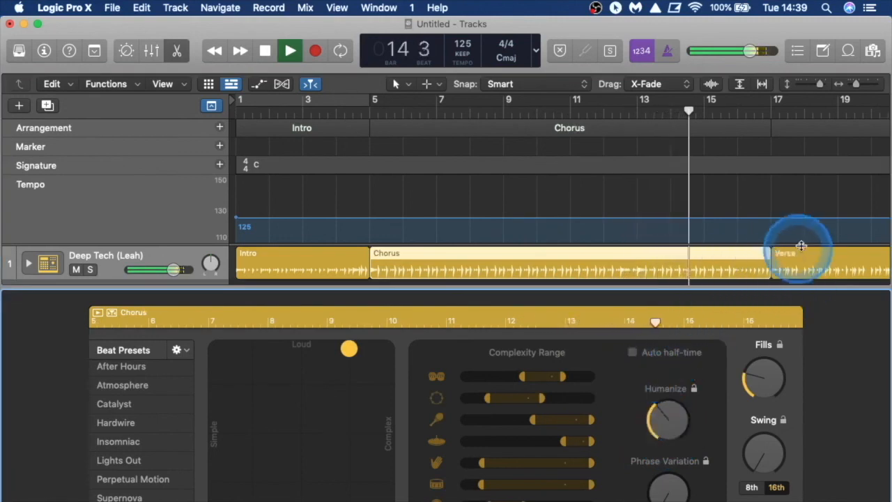
left_click_drag(762, 369, 769, 400)
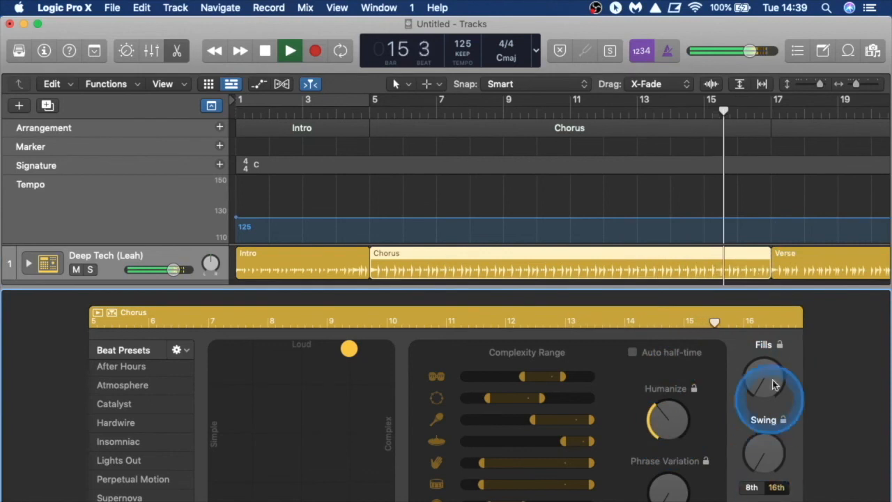
- Lower the upper limit of the snare drum's complexity range in the Verse region
left_click(819, 272)
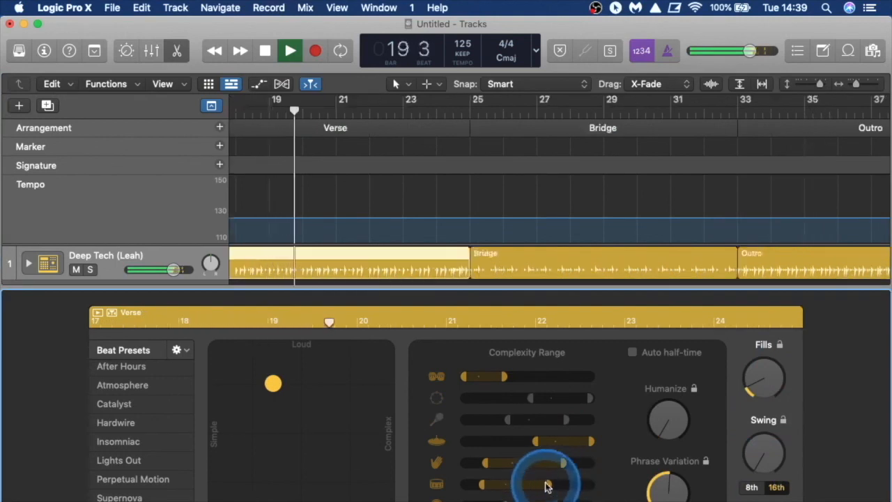
- Turn off the cymbal, shaker and tambourine in the Bridge region's complexity ranges, keeping the bongos on
left_click(510, 262)
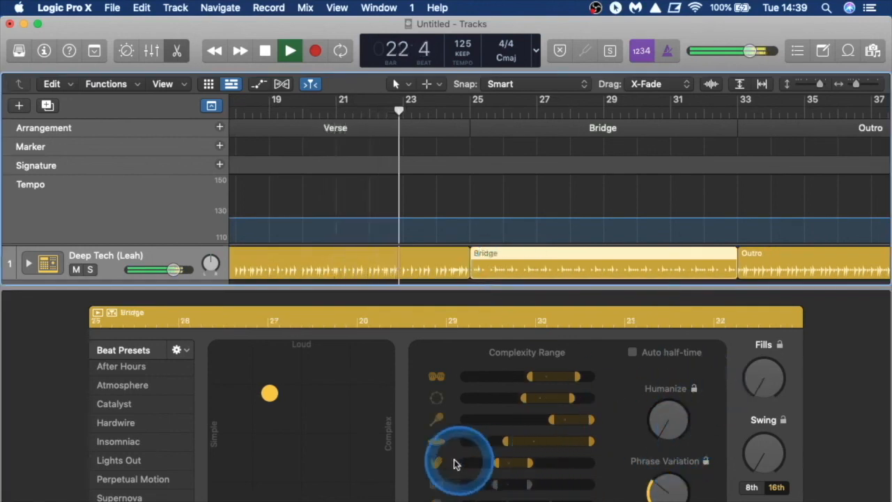
left_click(437, 440)
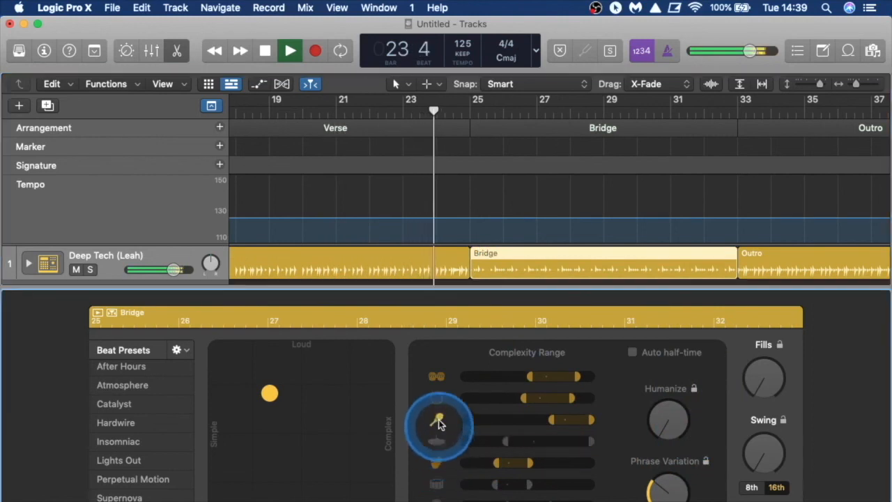
left_click(437, 419)
left_click(437, 392)
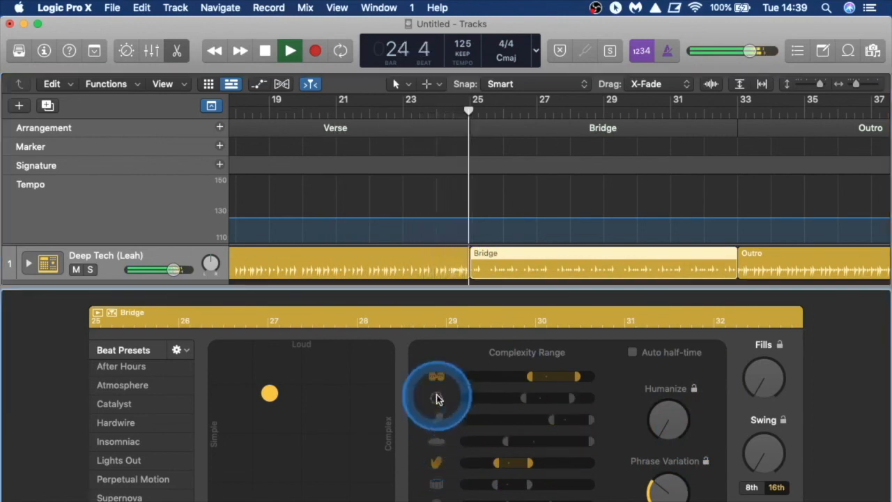
left_click(439, 378)
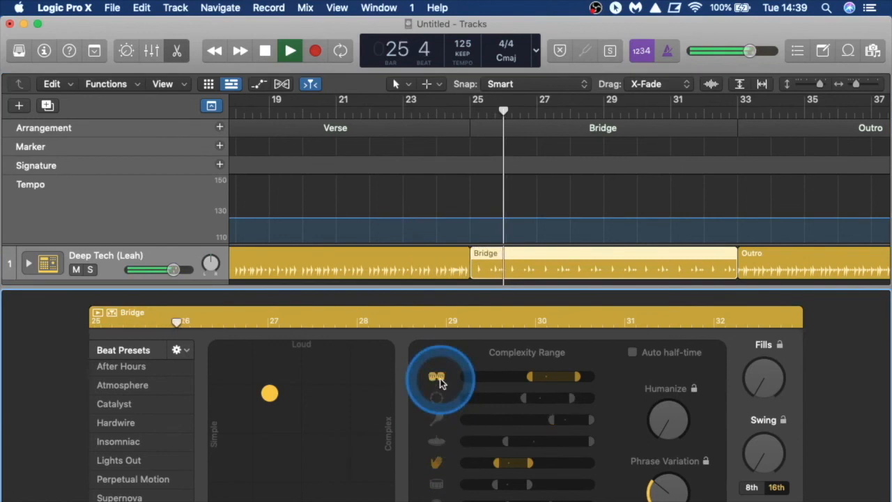
- Raise the Bridge region's Humanize to roughly a quarter and its Fills to roughly three quarters
left_click_drag(646, 418, 657, 376)
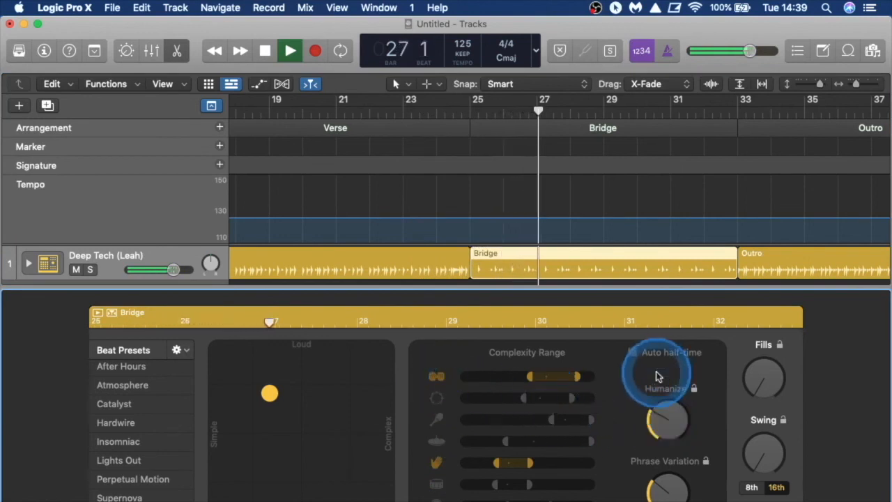
left_click_drag(756, 393, 760, 421)
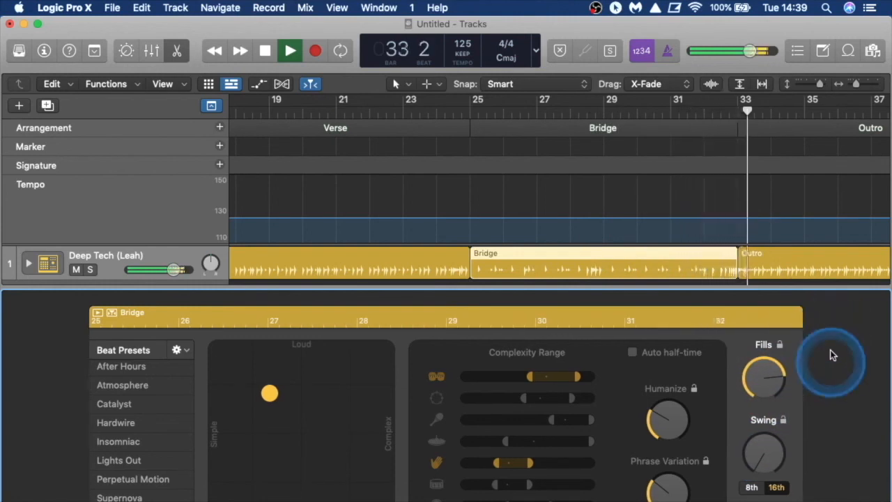
- Reduce the upper limit of the Outro region's complexity range for the drum listed beneath the snare
scroll(809, 268, "right", 10)
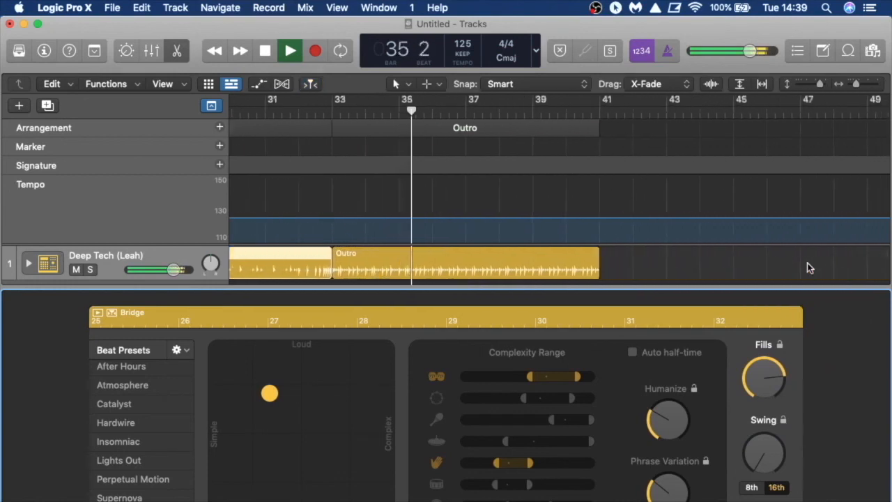
left_click(577, 264)
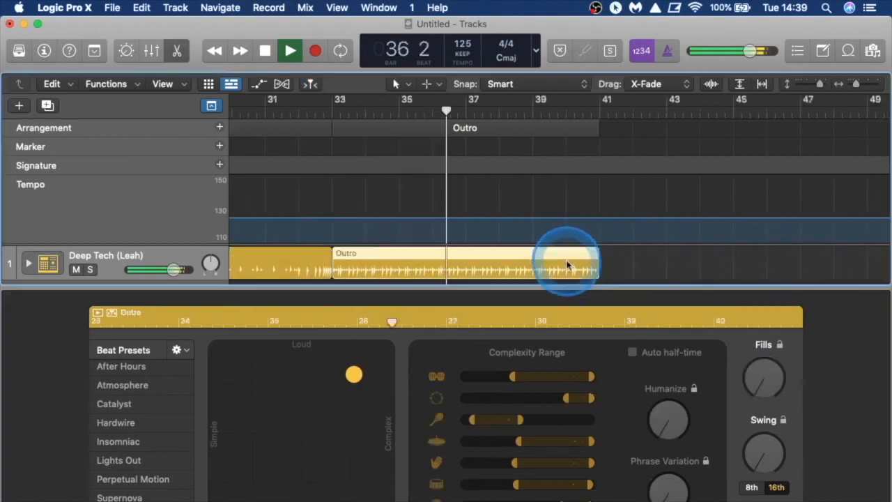
left_click_drag(590, 501, 571, 501)
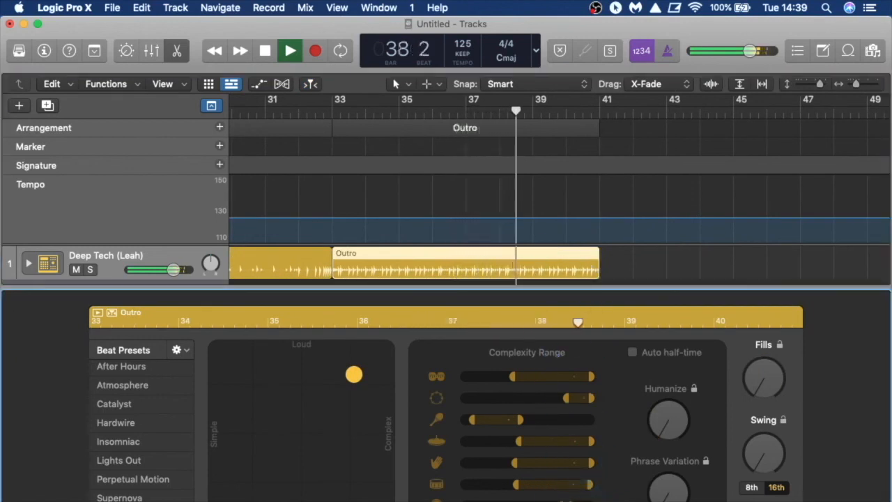